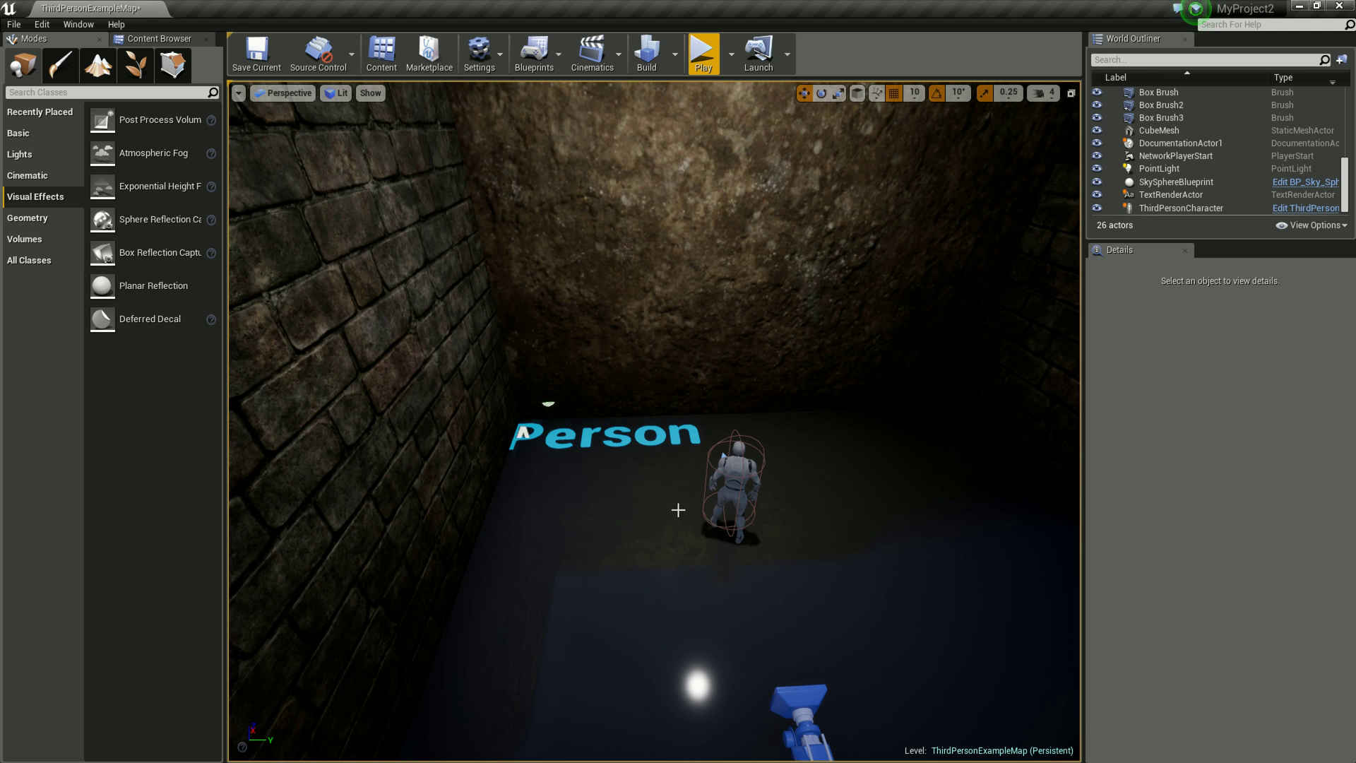
Step: Navigate the viewport to frame the brick room, its bulb, the character and the Person text
scroll(628, 485, "down", 5)
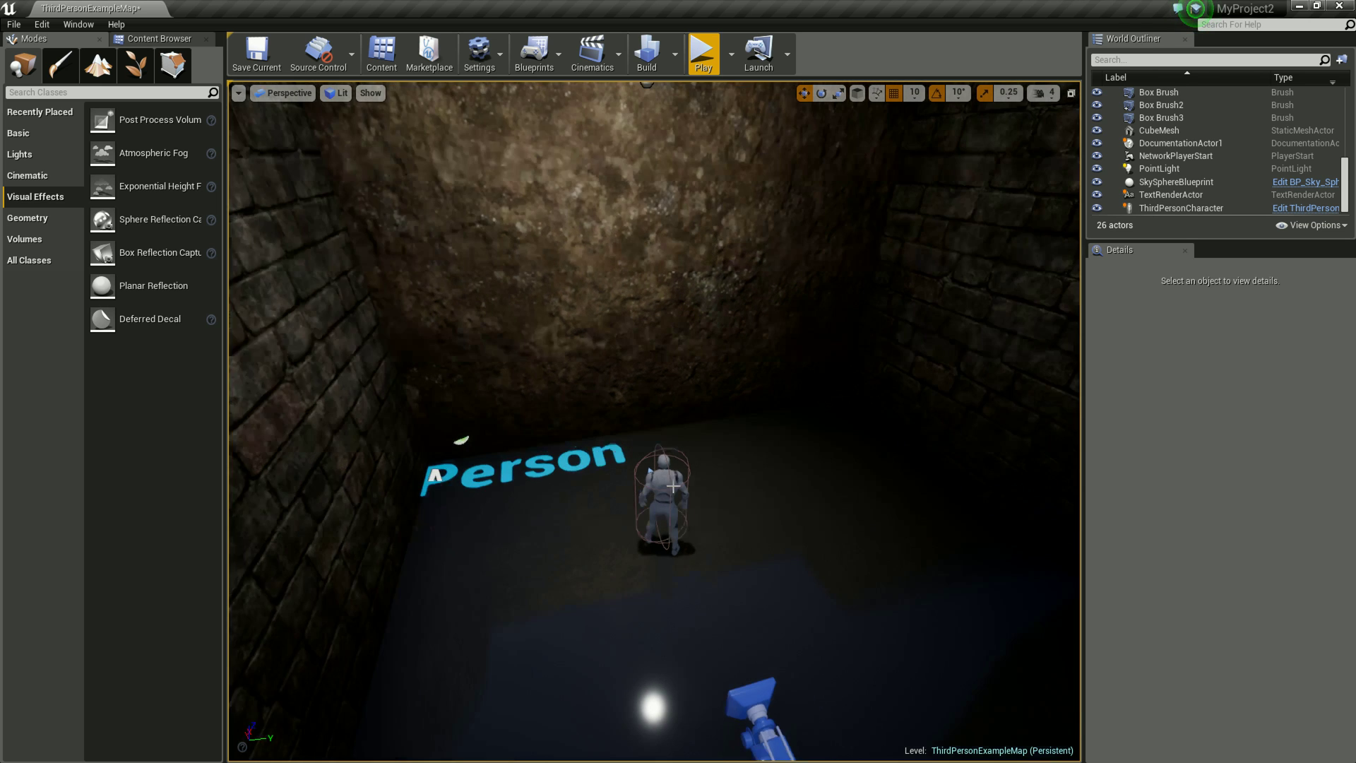
scroll(572, 396, "down", 5)
scroll(572, 396, "down", 10)
scroll(572, 397, "down", 5)
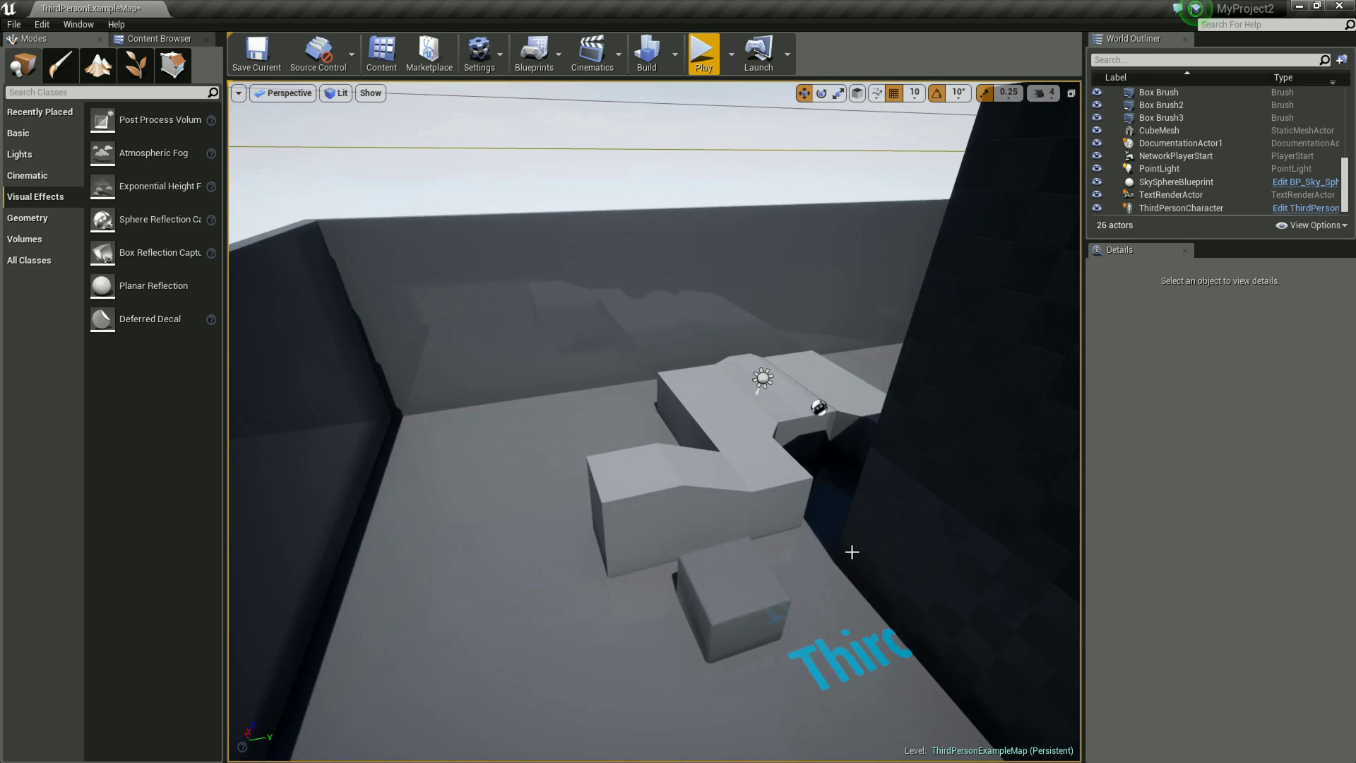
left_click_drag(854, 550, 1103, 554)
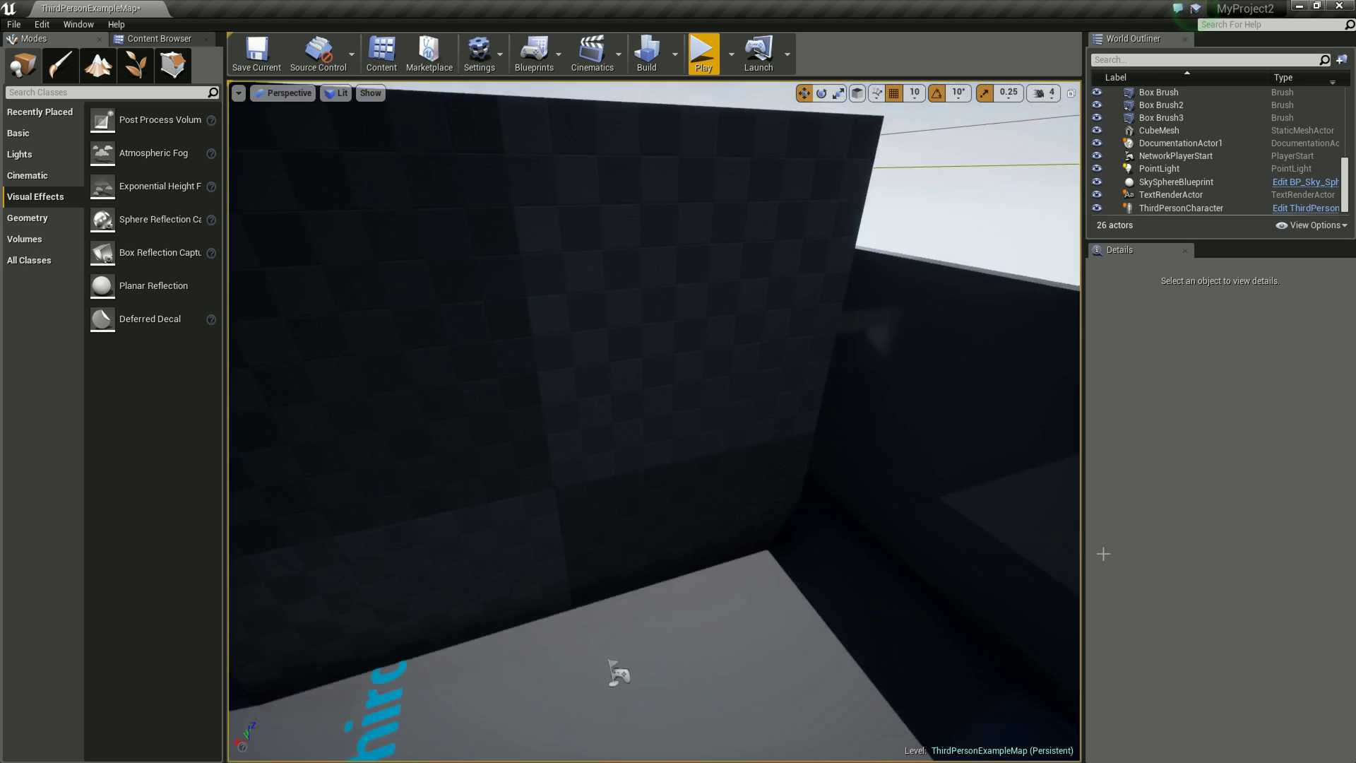
mouse_move(854, 560)
left_mouse_down()
mouse_move(832, 575)
mouse_move(714, 572)
mouse_move(769, 574)
mouse_move(750, 603)
mouse_move(748, 530)
left_mouse_up()
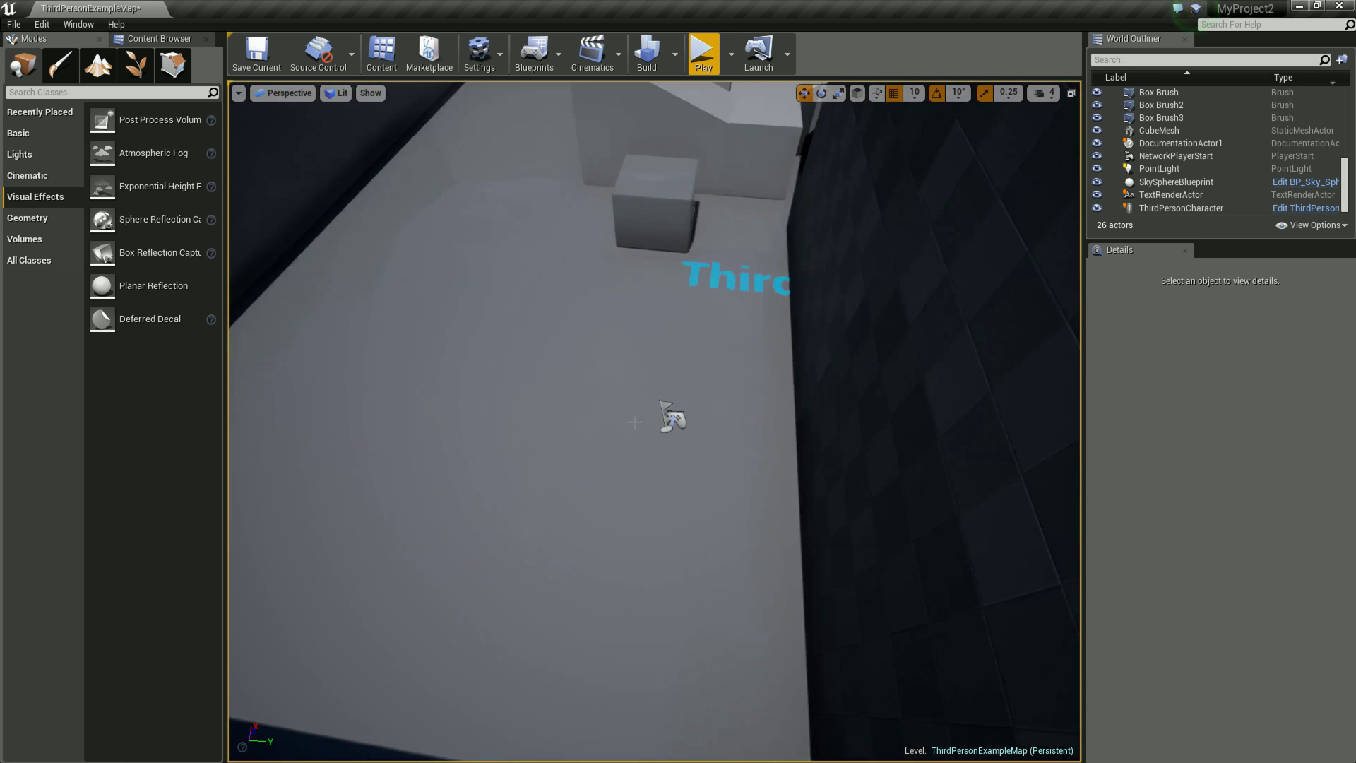
mouse_move(823, 466)
left_mouse_down()
mouse_move(986, 408)
mouse_move(570, 433)
left_mouse_up()
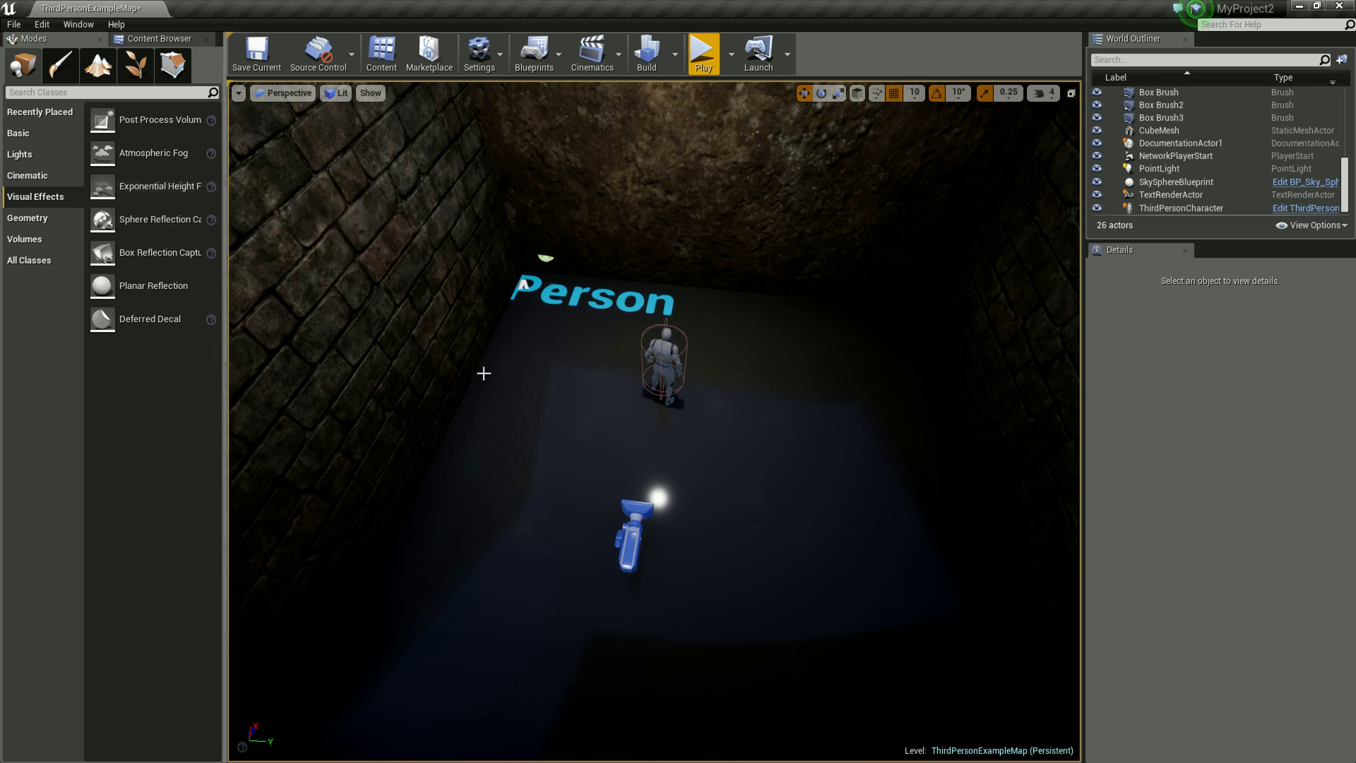
scroll(656, 540, "up", 3)
scroll(678, 544, "up", 2)
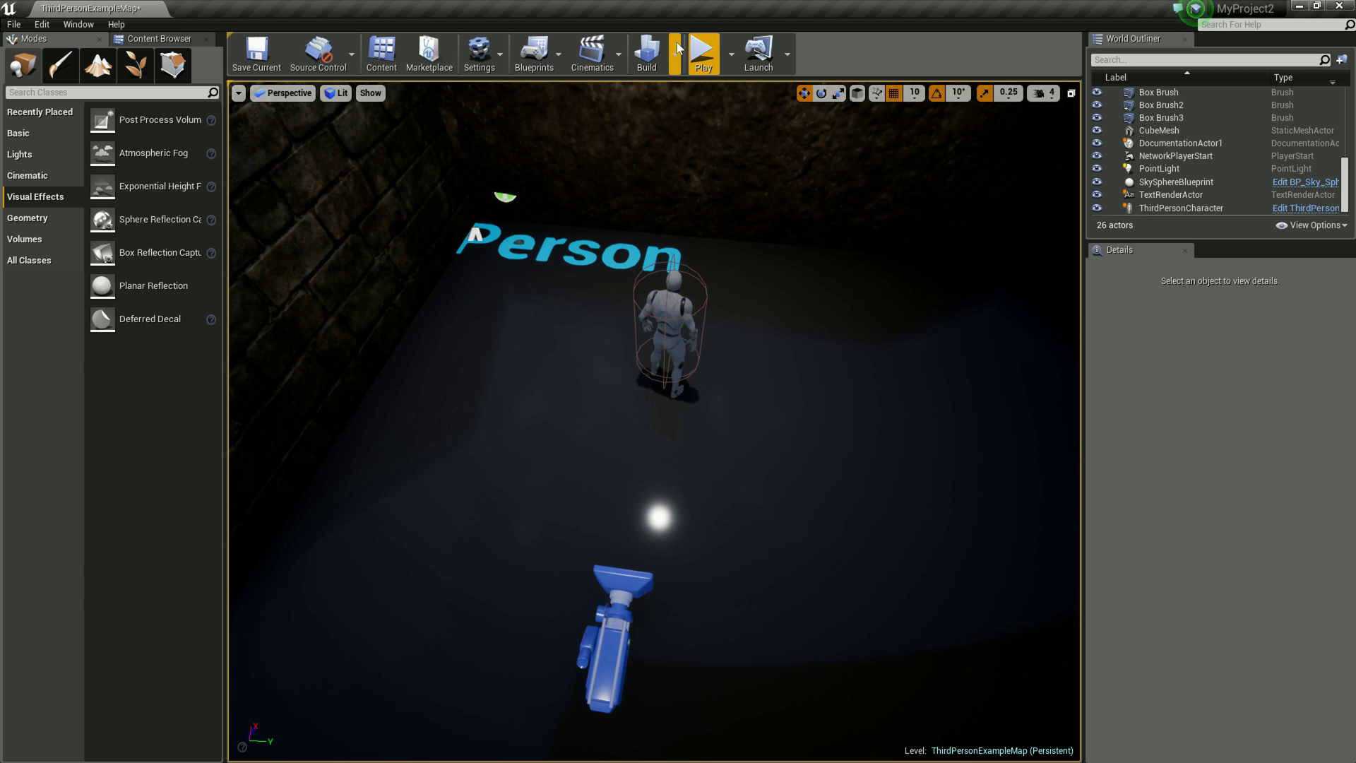
Step: Test-play the level, running the character toward the Person text, then return to editing
key("alt+p")
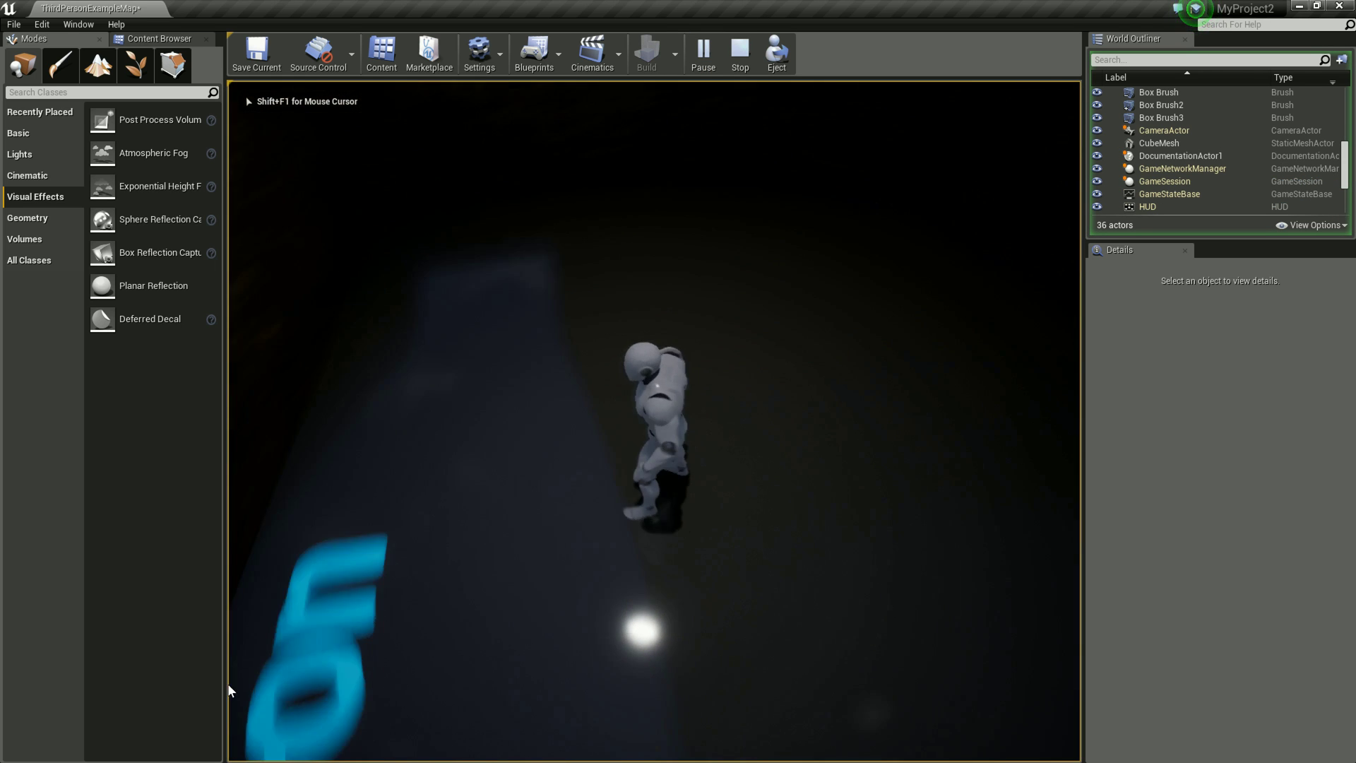
key("w")
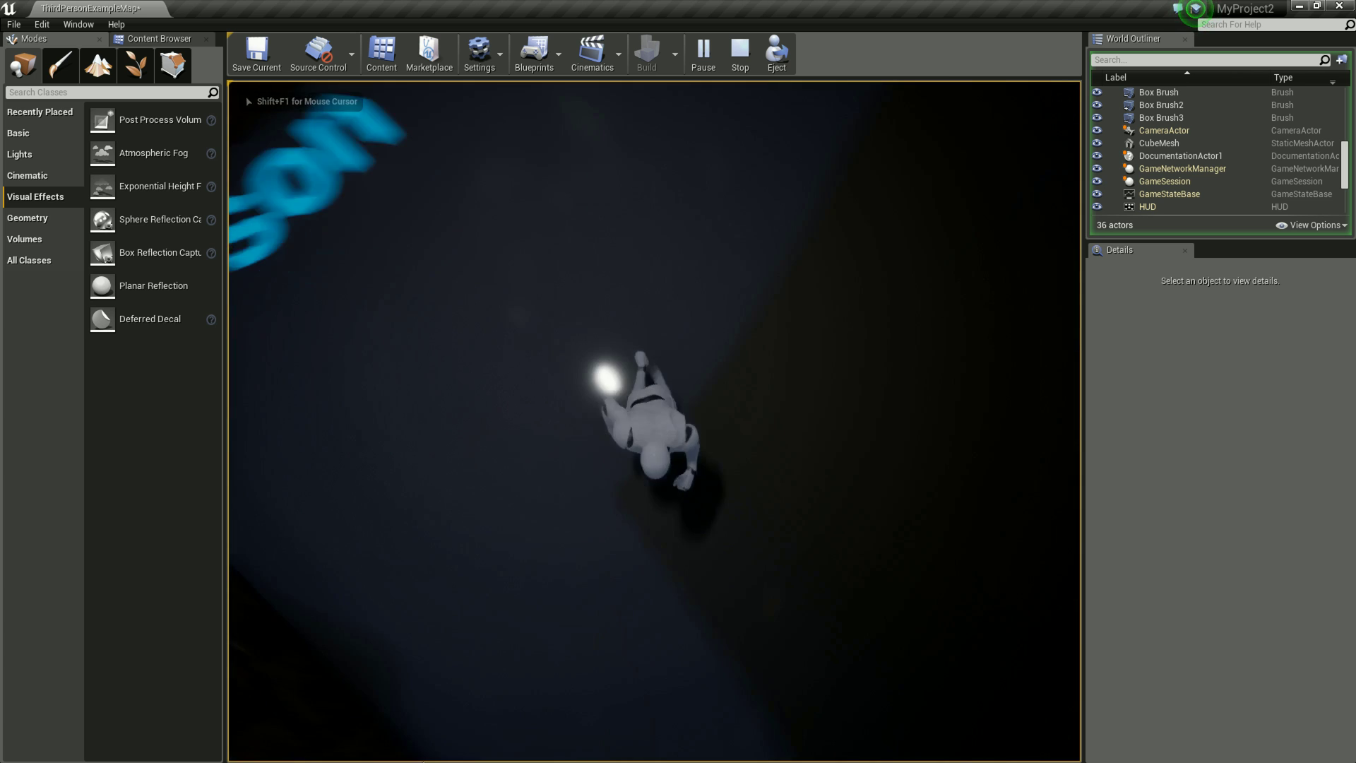
key("w")
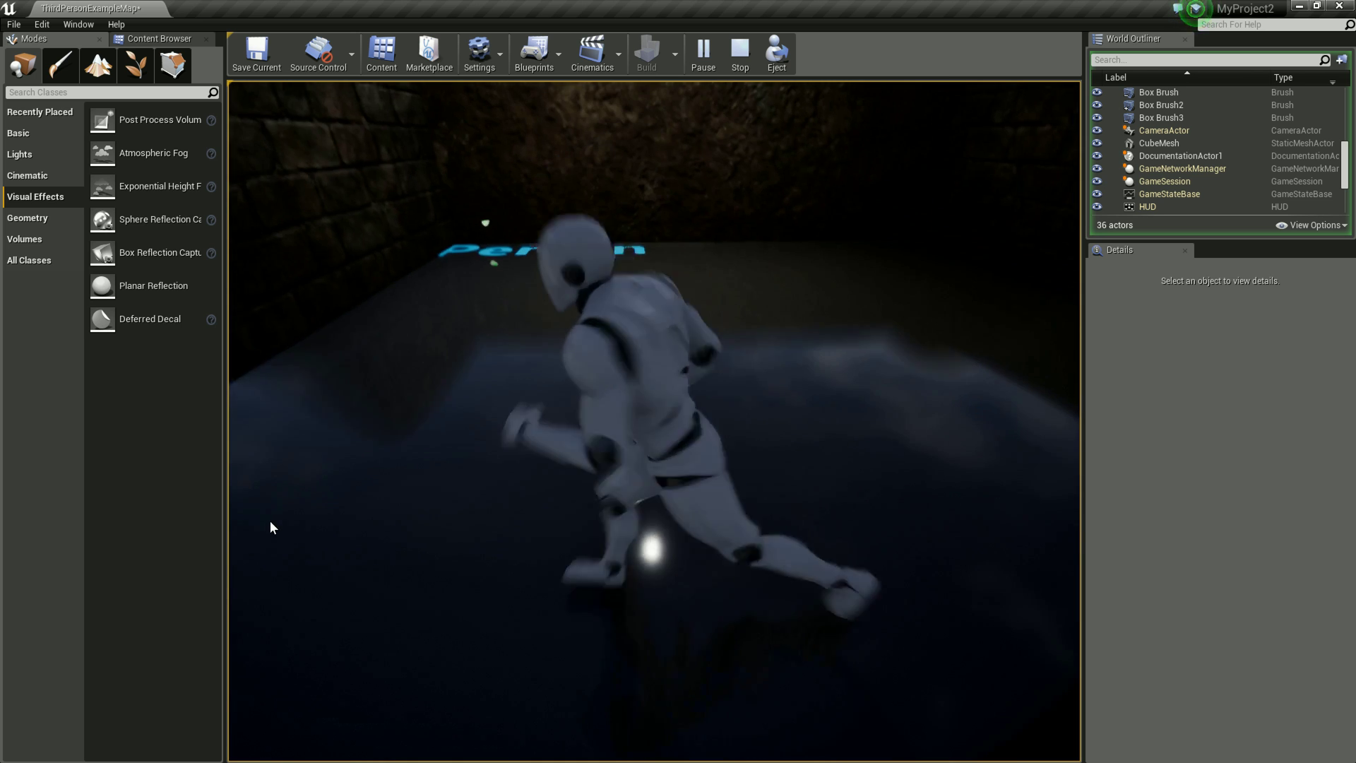
key("Escape")
mouse_move(302, 500)
right_mouse_down()
mouse_move(539, 381)
mouse_move(525, 253)
mouse_move(548, 578)
mouse_move(512, 473)
mouse_move(536, 348)
mouse_move(642, 518)
mouse_move(596, 451)
mouse_move(465, 474)
mouse_move(778, 469)
mouse_move(732, 469)
mouse_move(723, 411)
mouse_move(732, 464)
mouse_move(757, 363)
mouse_move(644, 433)
right_mouse_up()
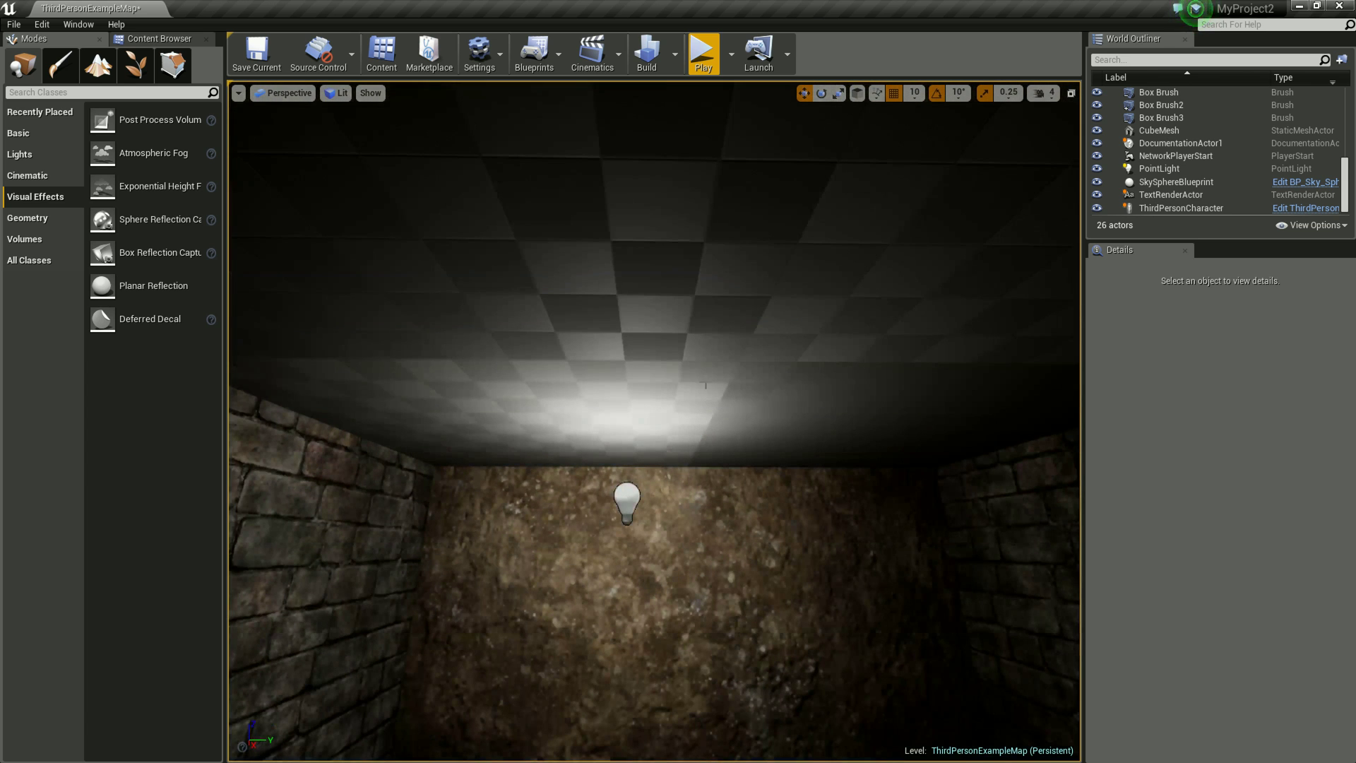
mouse_move(664, 353)
right_mouse_down()
mouse_move(678, 687)
mouse_move(665, 746)
right_mouse_up()
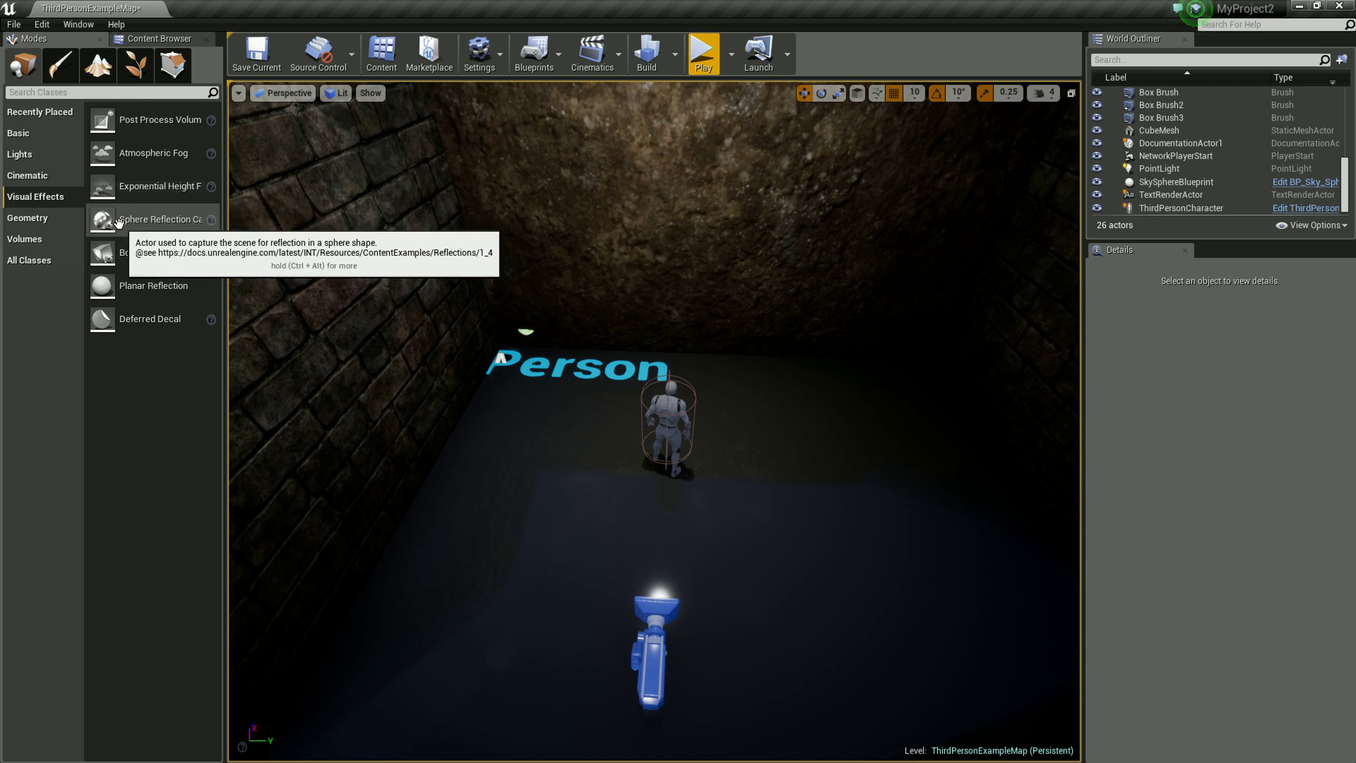
Step: Drop a Sphere Reflection Capture into the room, position it near the Person text, and drag its Brightness down
mouse_move(117, 222)
left_mouse_down()
mouse_move(826, 474)
mouse_move(776, 470)
left_mouse_up()
left_click_drag(792, 421, 854, 224)
left_click_drag(880, 299, 806, 293)
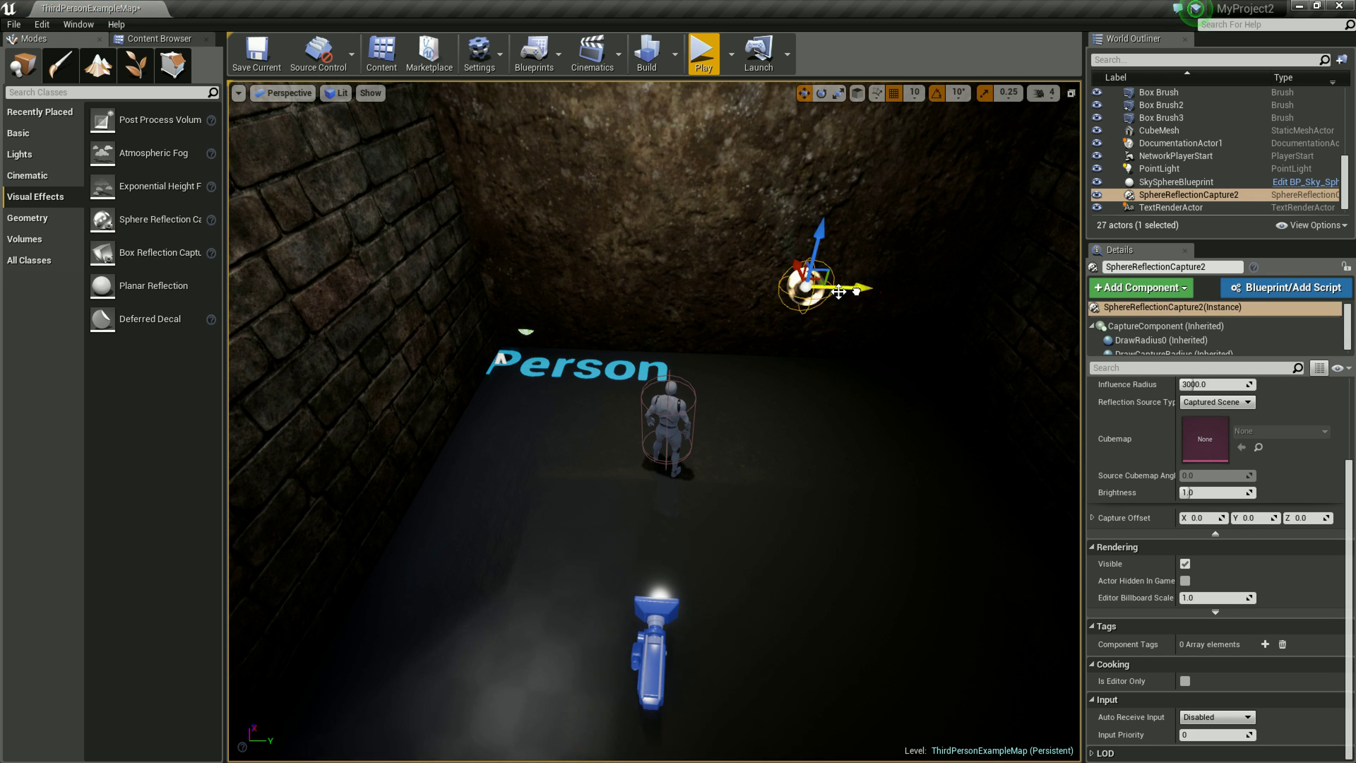
mouse_move(728, 430)
right_mouse_down()
mouse_move(748, 475)
mouse_move(833, 420)
mouse_move(778, 399)
mouse_move(733, 512)
mouse_move(791, 388)
mouse_move(711, 448)
mouse_move(692, 533)
right_mouse_up()
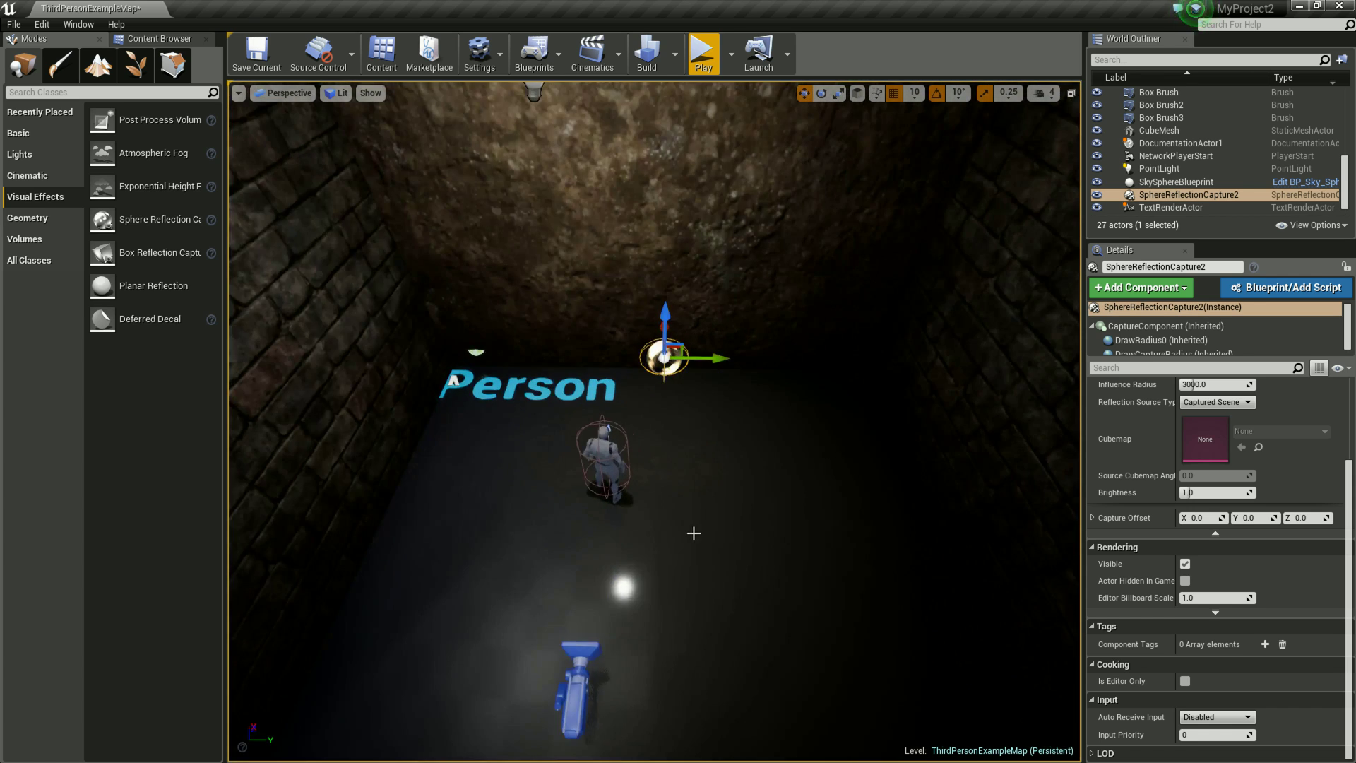
left_click_drag(659, 329, 657, 348)
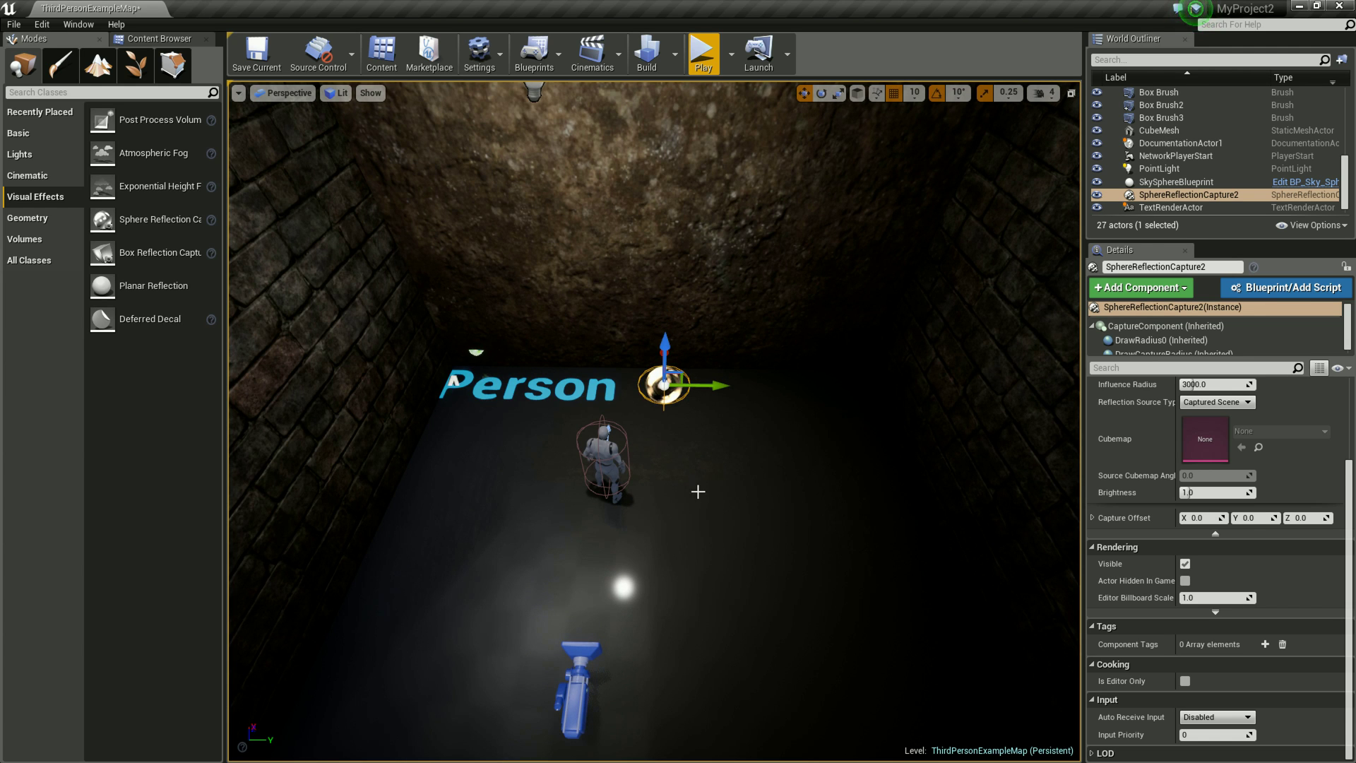
left_click_drag(1190, 492, 1193, 494)
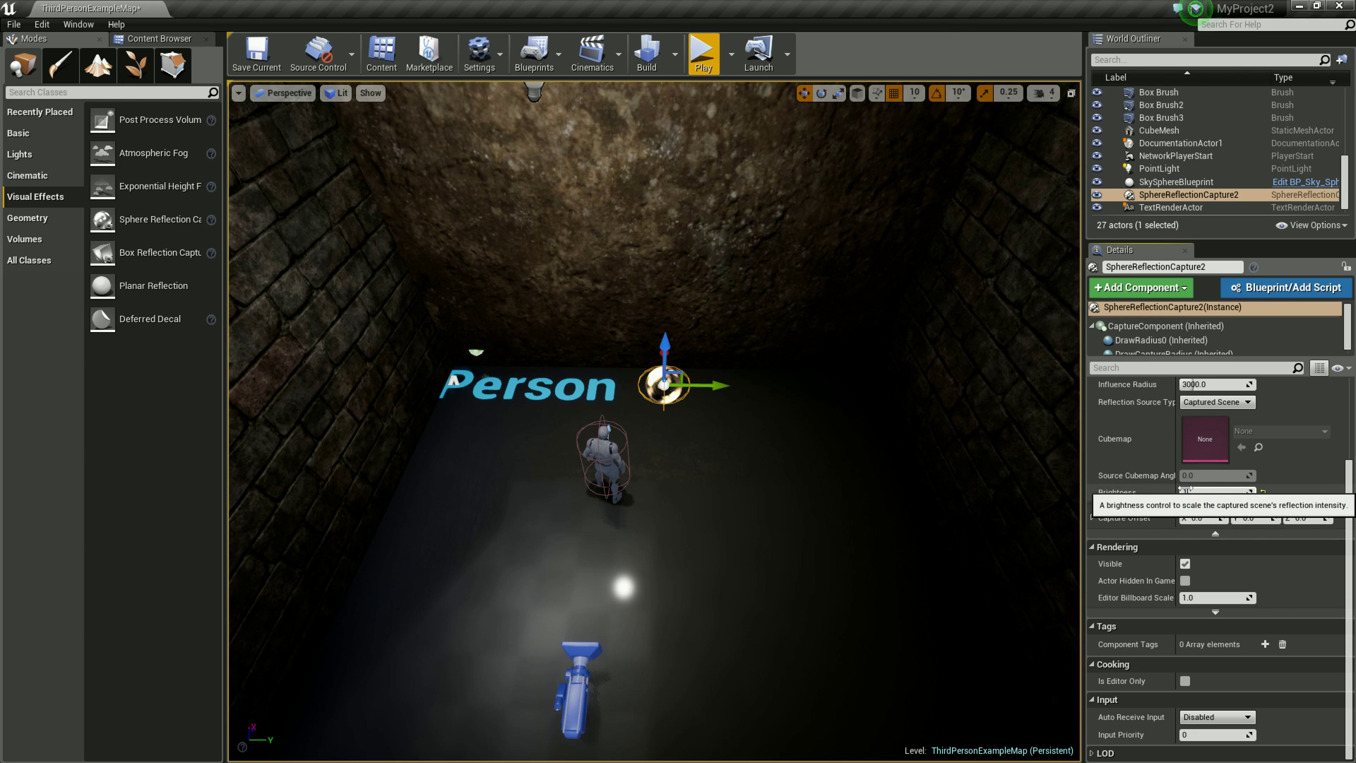
Step: Reset the reflection capture's Brightness to 1.0
left_click(1193, 492)
type("1.0")
key("Return")
scroll(1211, 494, "up", 2)
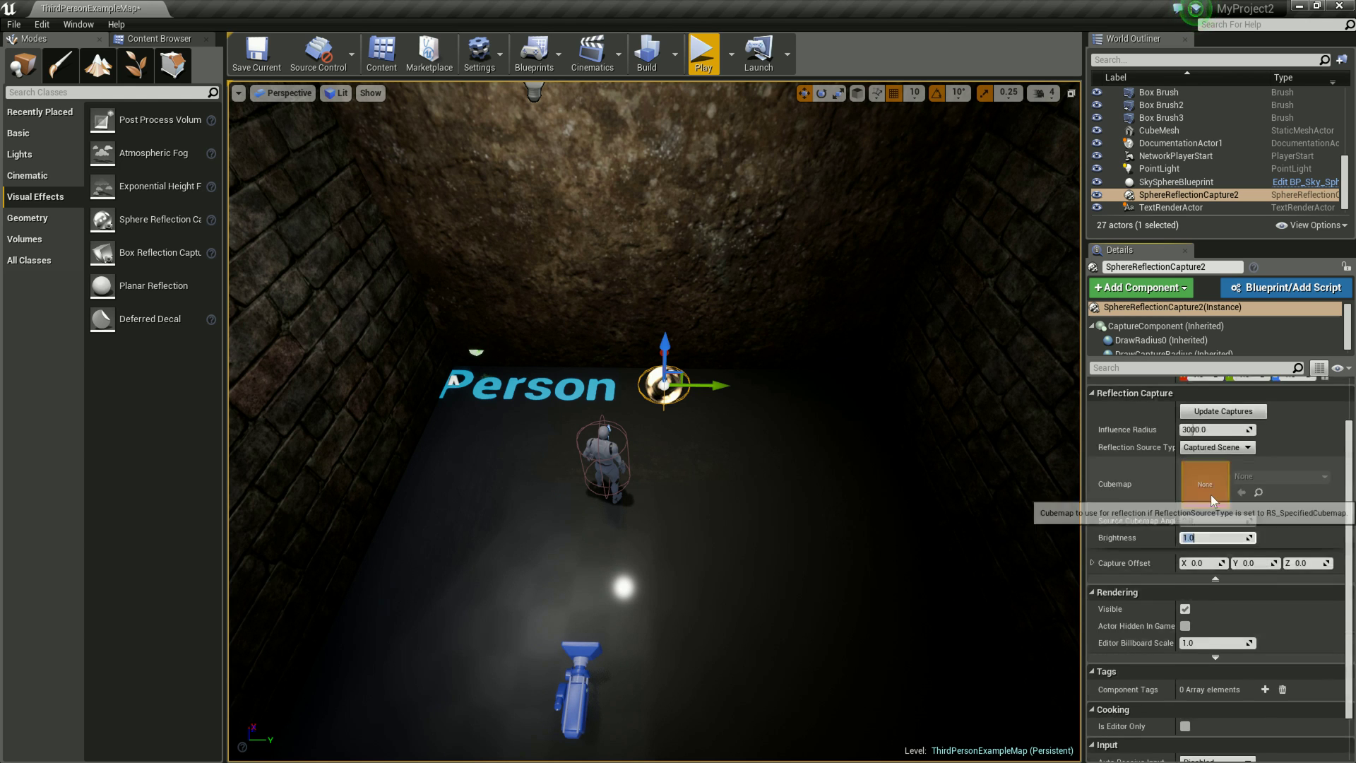
Step: Drag the capture's Influence Radius to about 3000, then bring up the toolbar's Build options menu
mouse_move(1201, 431)
left_mouse_down()
mouse_move(1243, 431)
mouse_move(1210, 435)
left_mouse_up()
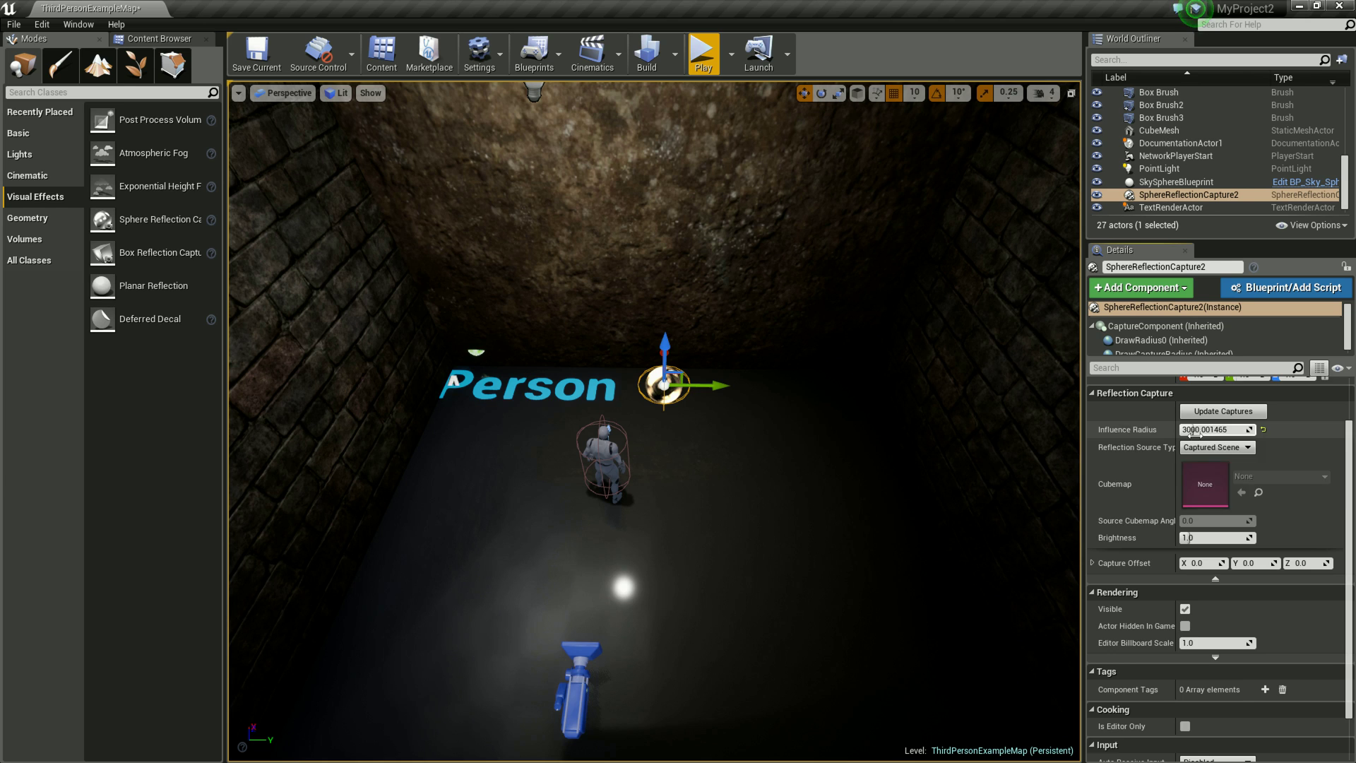
scroll(1171, 507, "down", 2)
scroll(848, 452, "up", 2)
left_click_drag(820, 391, 765, 503)
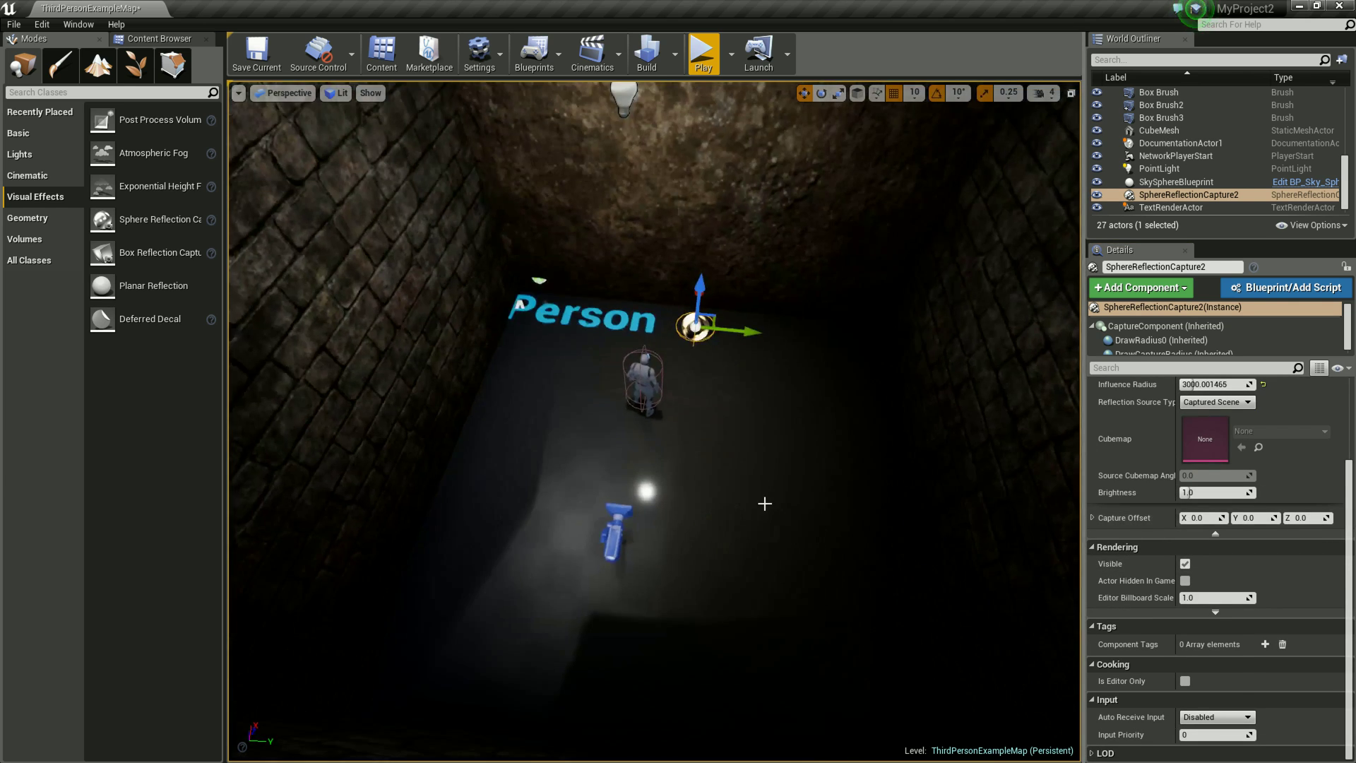
scroll(764, 503, "down", 5)
left_click(674, 53)
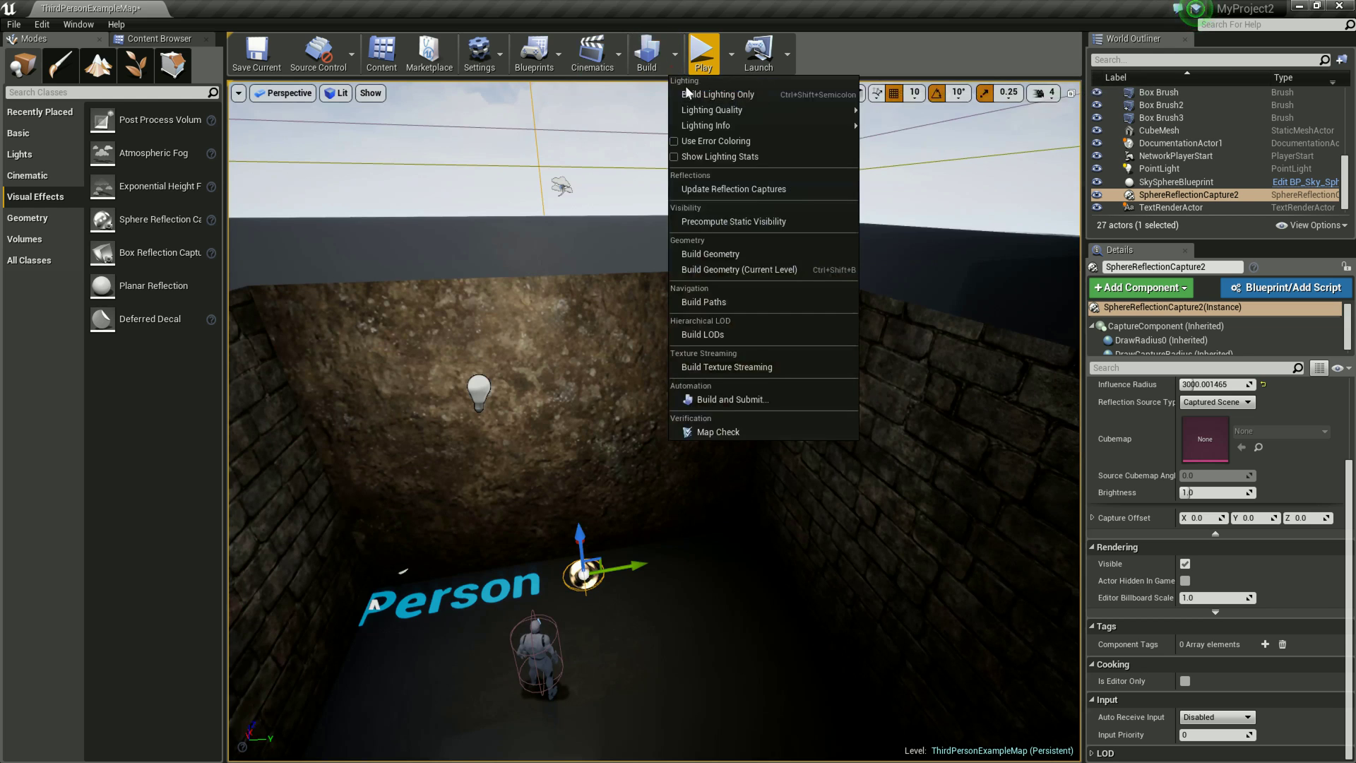
Step: Run Build Lighting Only and raise the reflection capture up the wall while the build runs
left_click(686, 93)
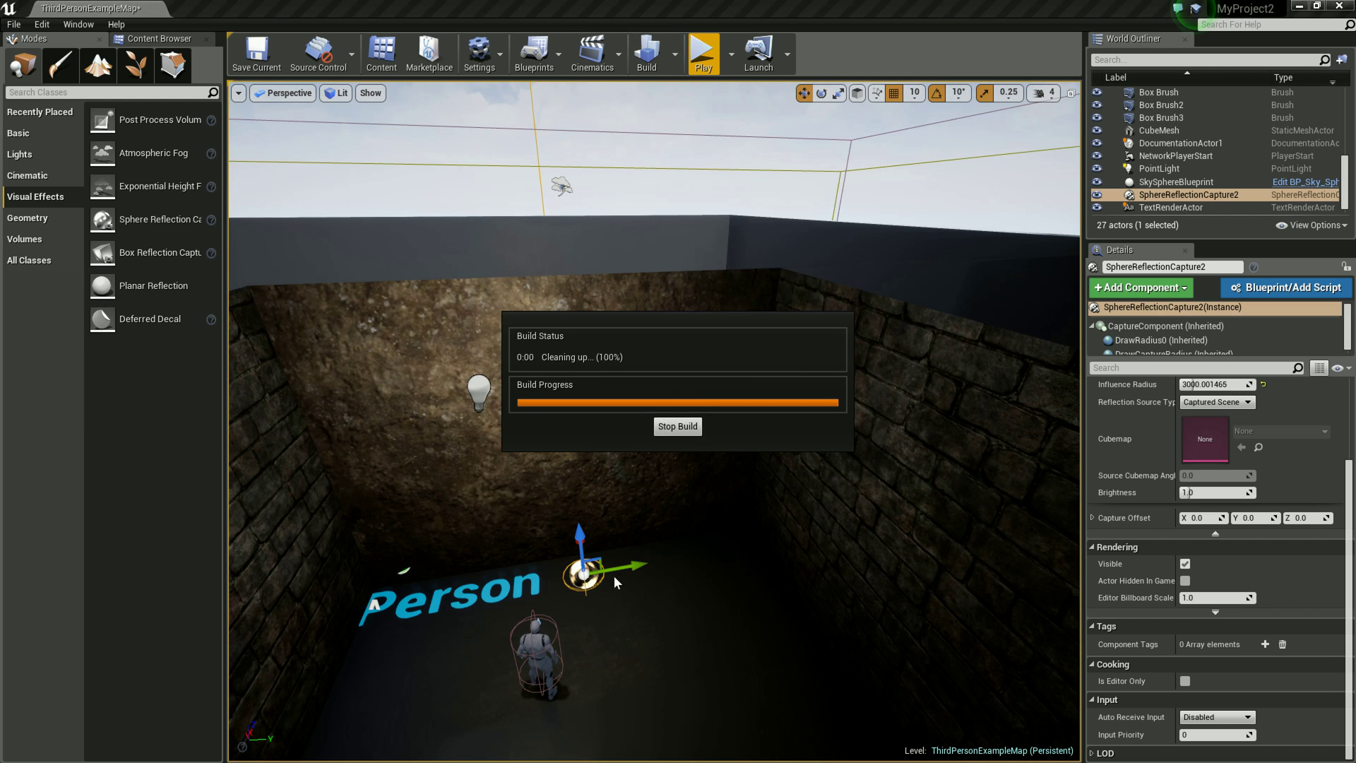
mouse_move(633, 576)
right_mouse_down()
mouse_move(667, 519)
mouse_move(833, 344)
mouse_move(750, 462)
right_mouse_up()
left_click_drag(651, 461, 676, 342)
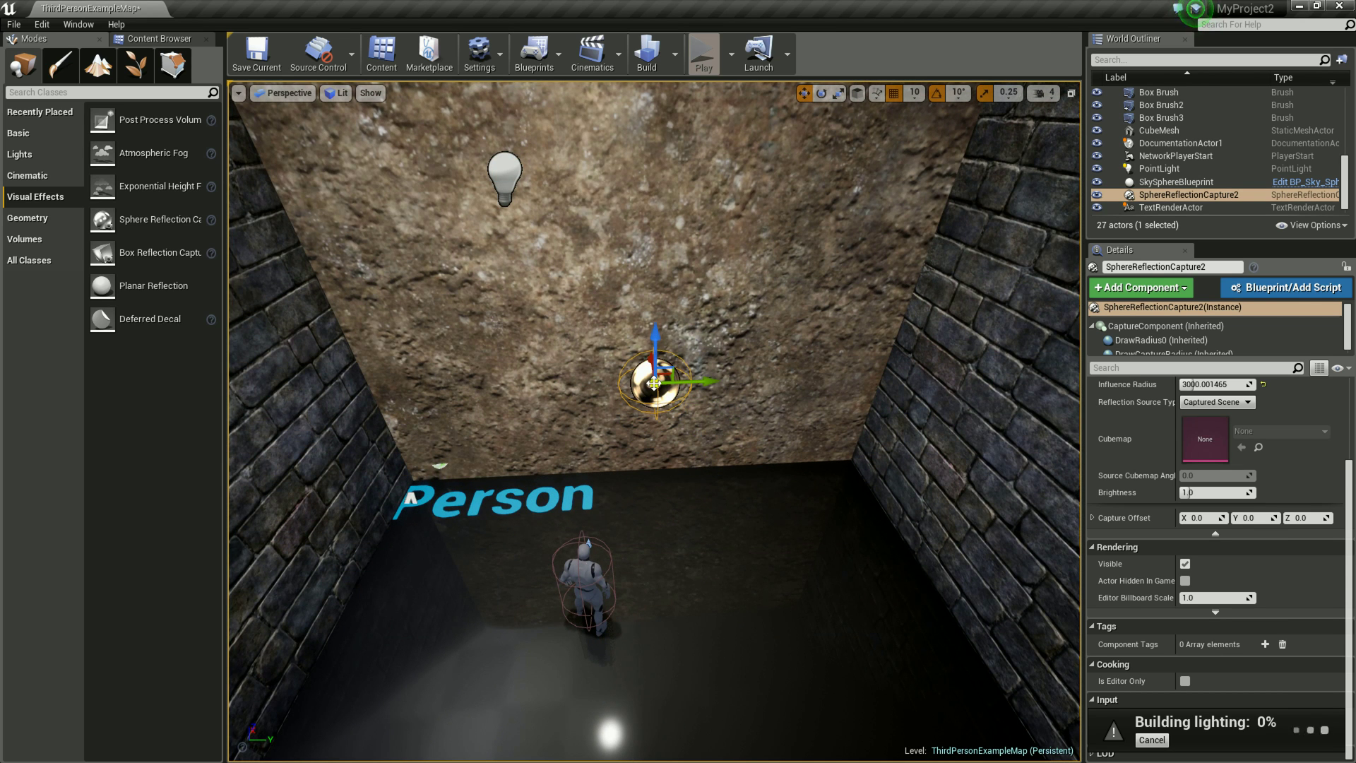
mouse_move(701, 407)
right_mouse_down()
mouse_move(850, 415)
mouse_move(854, 296)
mouse_move(188, 239)
mouse_move(382, 196)
mouse_move(183, 530)
mouse_move(10, 492)
mouse_move(5, 542)
right_mouse_up()
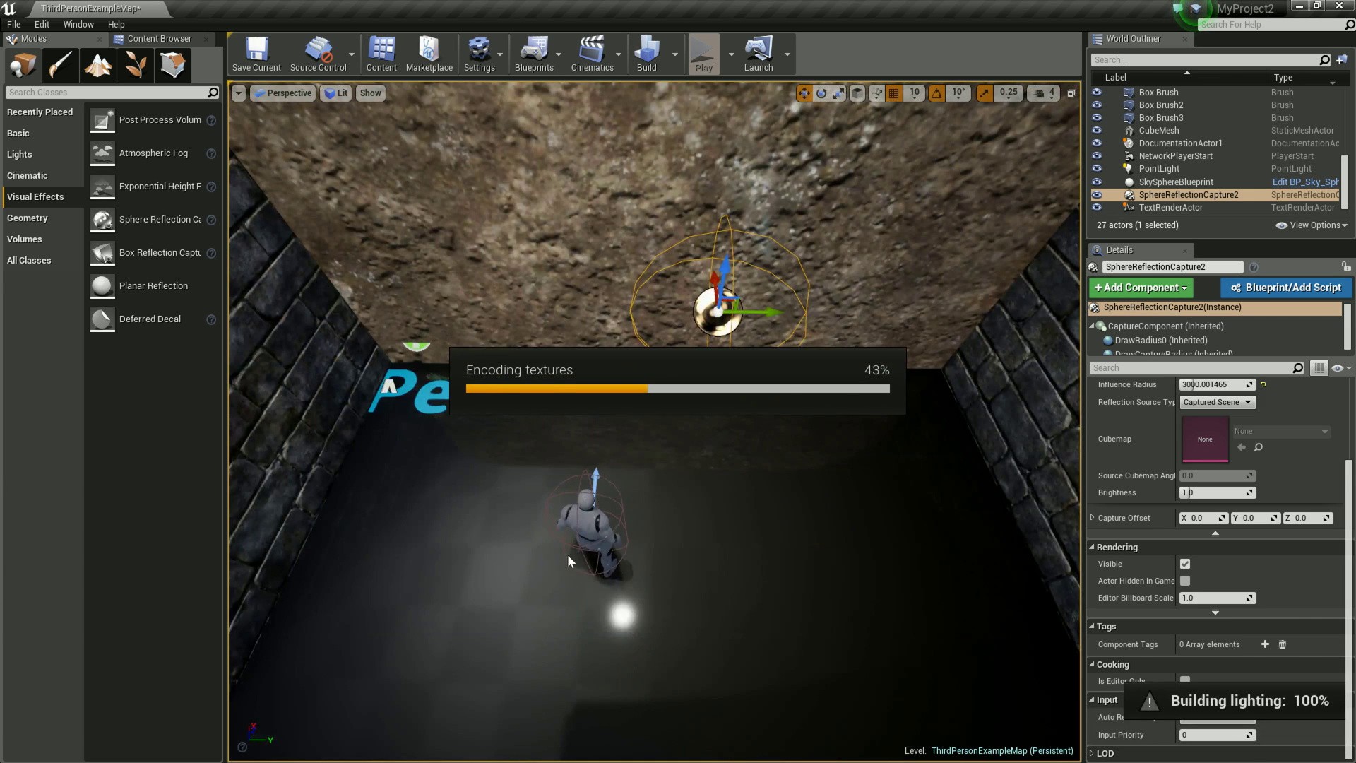
mouse_move(565, 531)
right_mouse_down()
mouse_move(650, 422)
mouse_move(828, 496)
right_mouse_up()
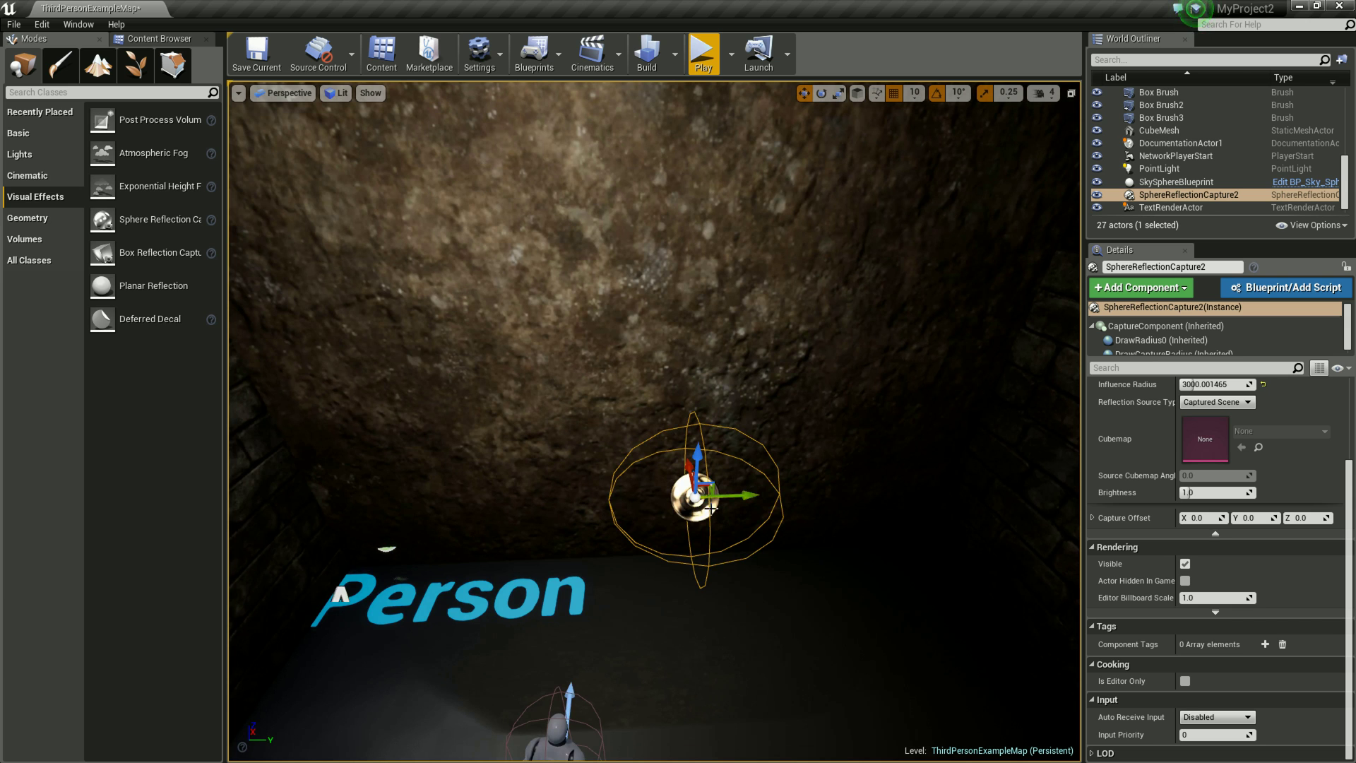
mouse_move(688, 605)
right_mouse_down()
mouse_move(666, 659)
mouse_move(720, 522)
right_mouse_up()
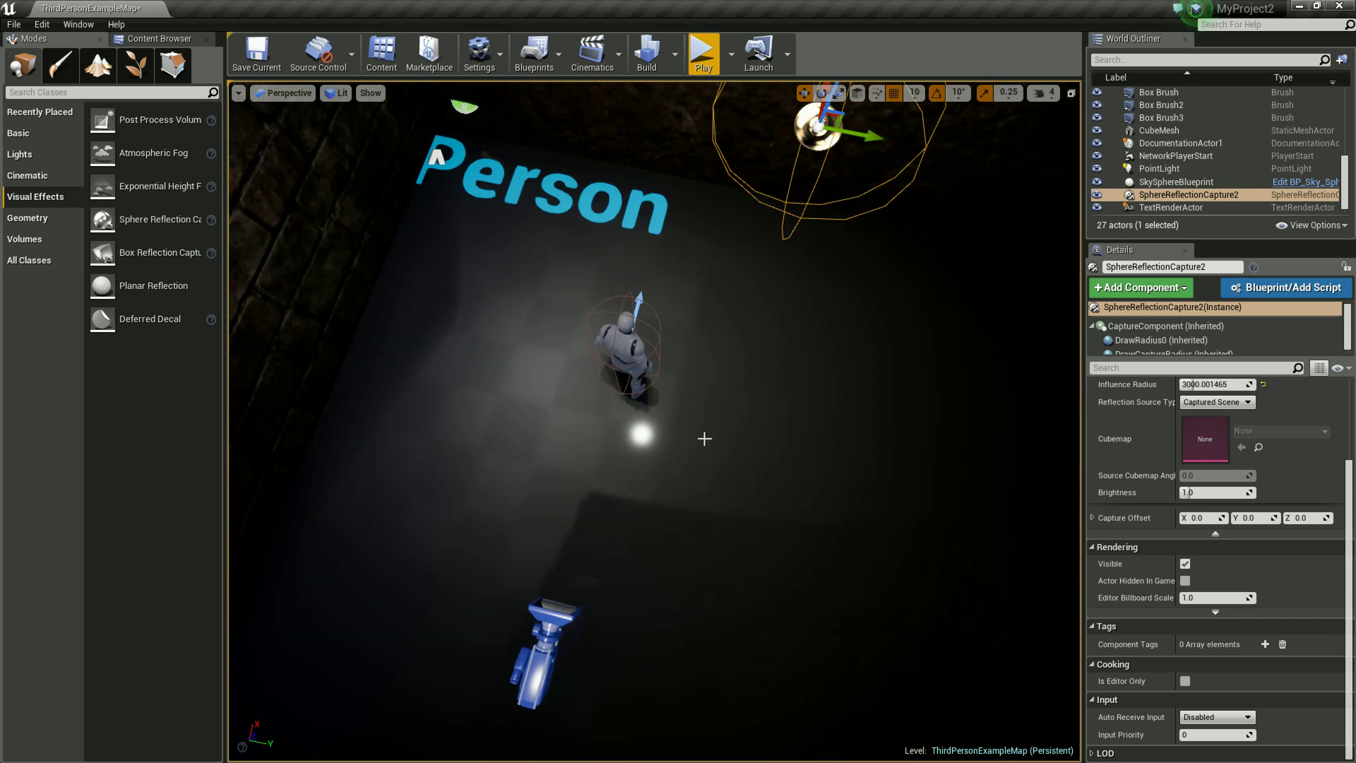
mouse_move(755, 332)
right_mouse_down()
mouse_move(789, 271)
mouse_move(784, 217)
mouse_move(790, 260)
mouse_move(641, 213)
right_mouse_up()
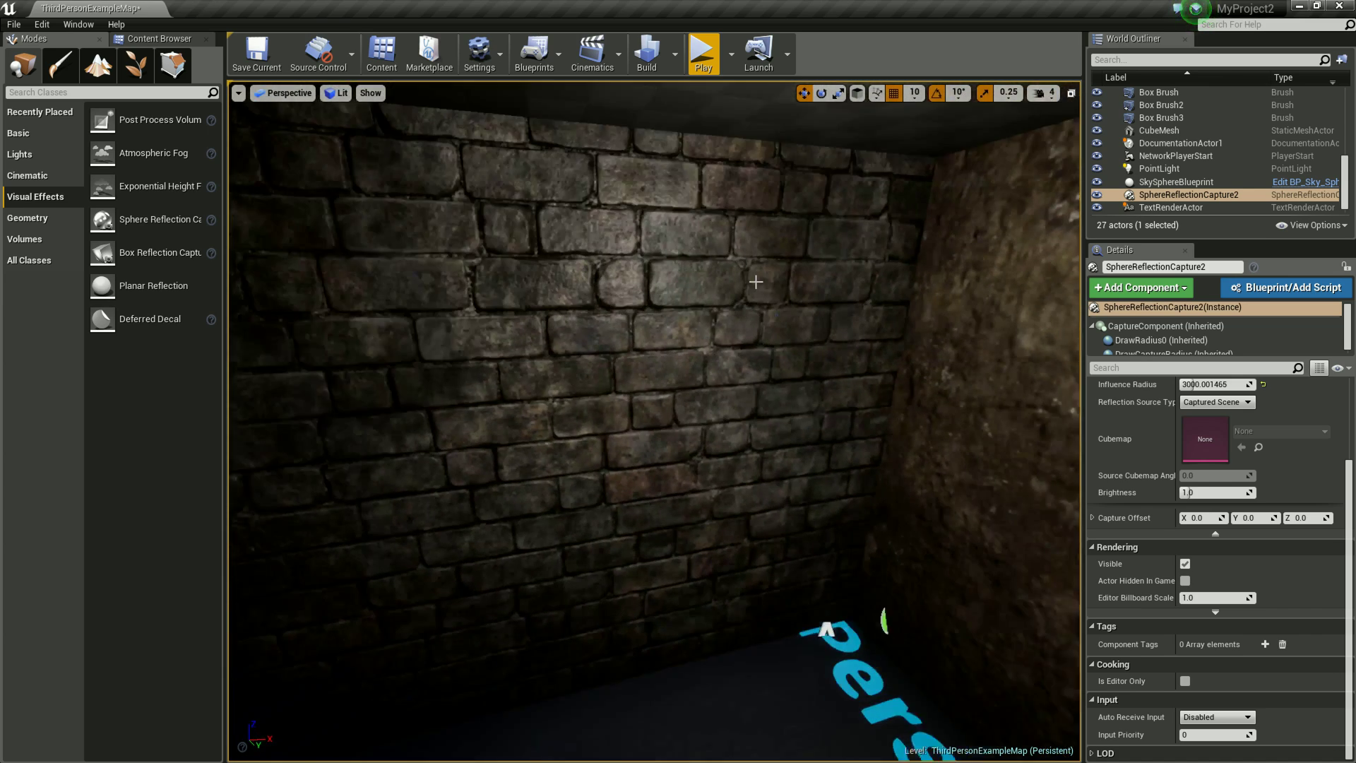
right_click_drag(642, 213, 570, 291)
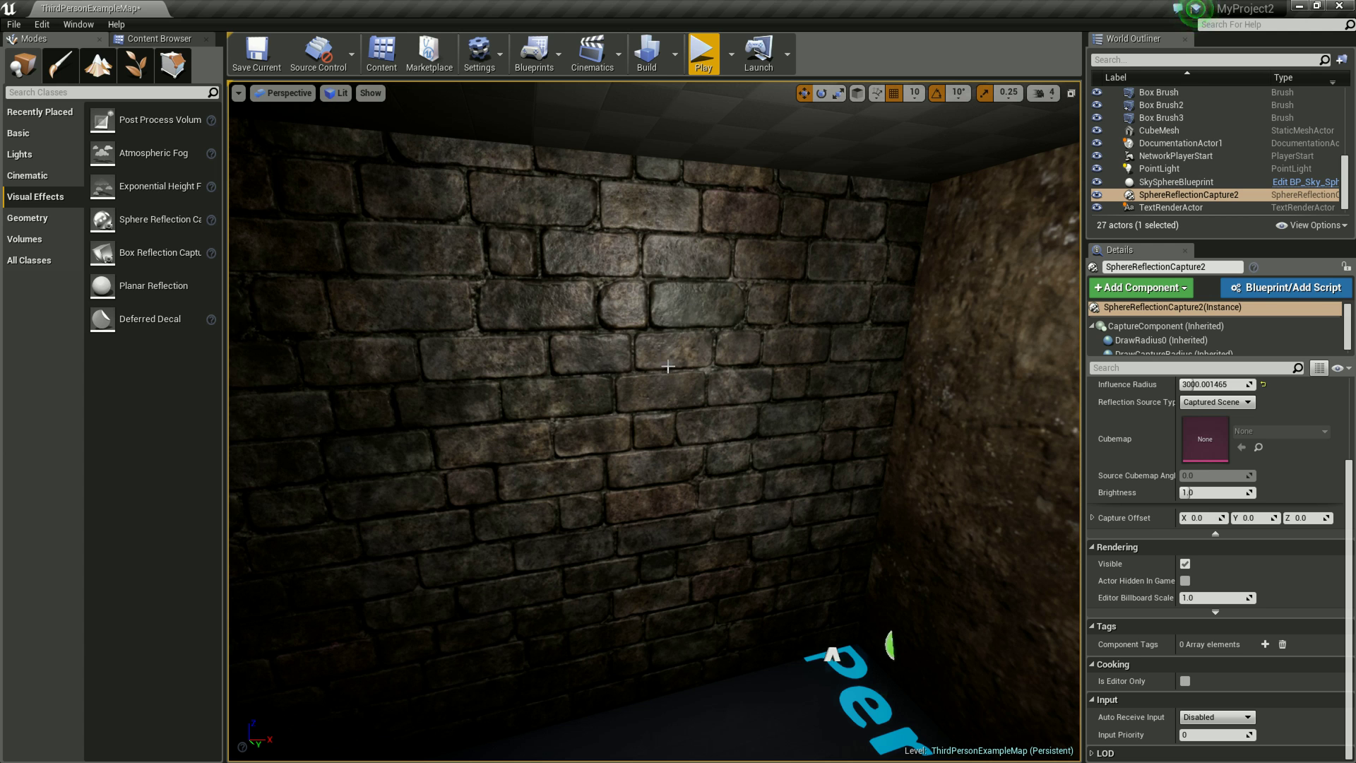
right_click_drag(691, 389, 666, 569)
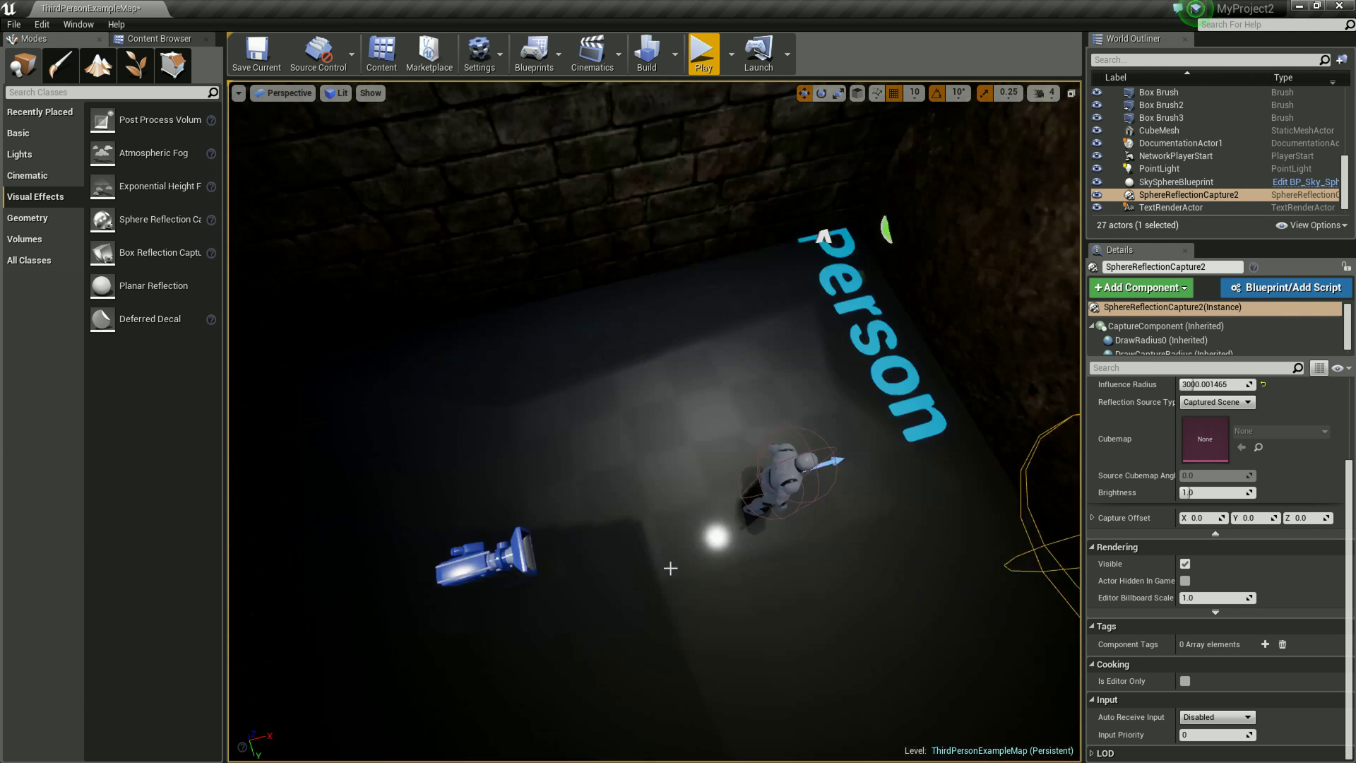
right_click_drag(883, 463, 699, 435)
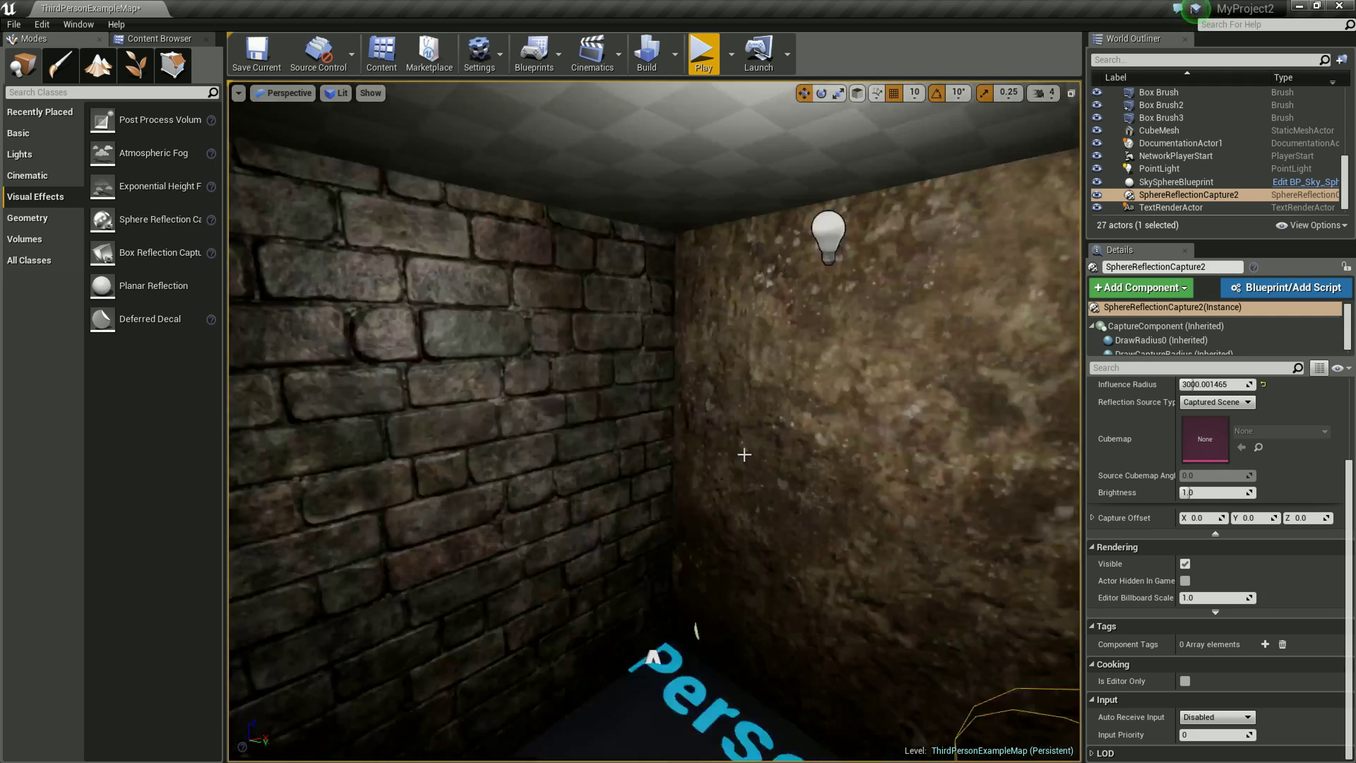
mouse_move(699, 435)
right_mouse_down()
mouse_move(947, 478)
mouse_move(681, 408)
mouse_move(843, 455)
mouse_move(710, 422)
right_mouse_up()
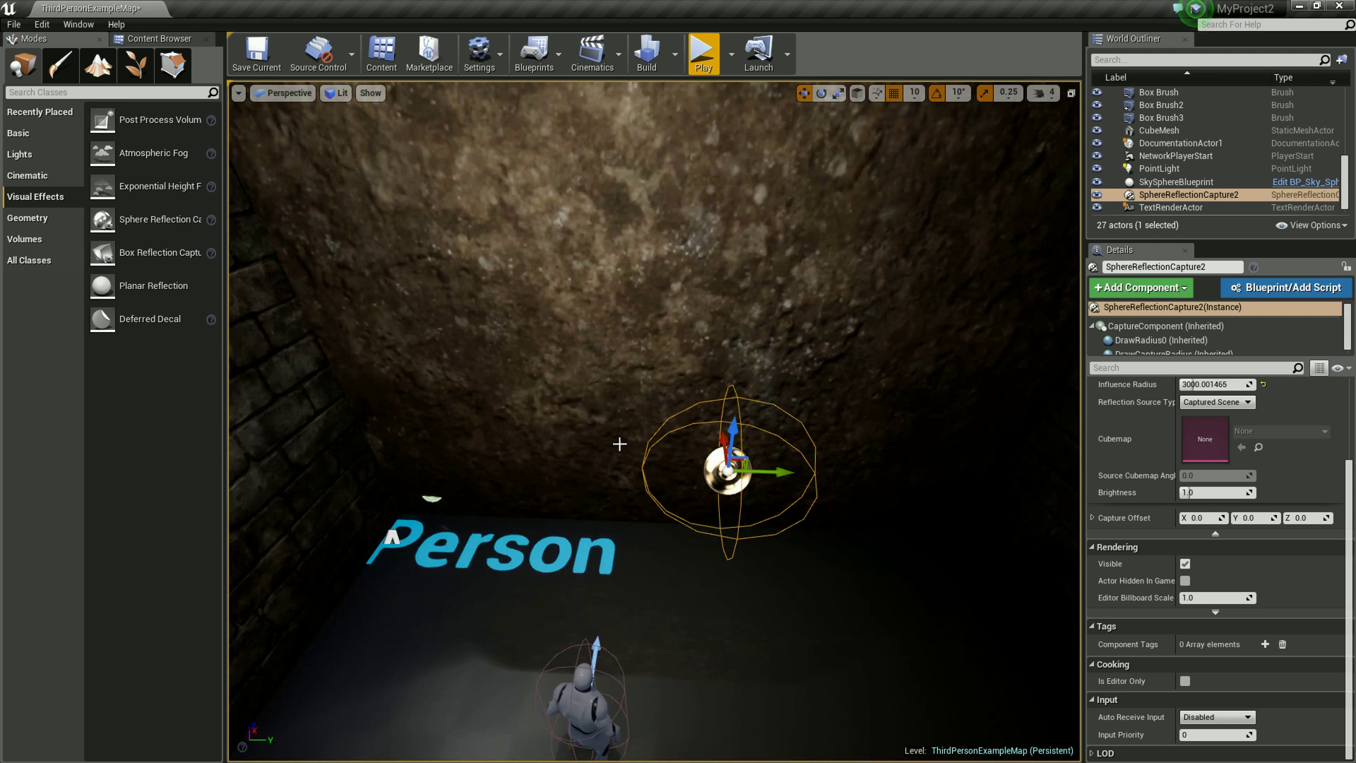
mouse_move(664, 400)
right_mouse_down()
mouse_move(596, 349)
mouse_move(520, 344)
right_mouse_up()
mouse_move(480, 220)
right_mouse_down()
mouse_move(718, 435)
mouse_move(835, 433)
mouse_move(838, 465)
mouse_move(754, 250)
mouse_move(727, 485)
mouse_move(750, 113)
mouse_move(751, 403)
mouse_move(785, 467)
mouse_move(726, 372)
right_mouse_up()
mouse_move(725, 425)
right_mouse_down()
mouse_move(500, 448)
mouse_move(917, 380)
mouse_move(993, 378)
mouse_move(978, 415)
mouse_move(977, 396)
mouse_move(969, 403)
mouse_move(1011, 422)
right_mouse_up()
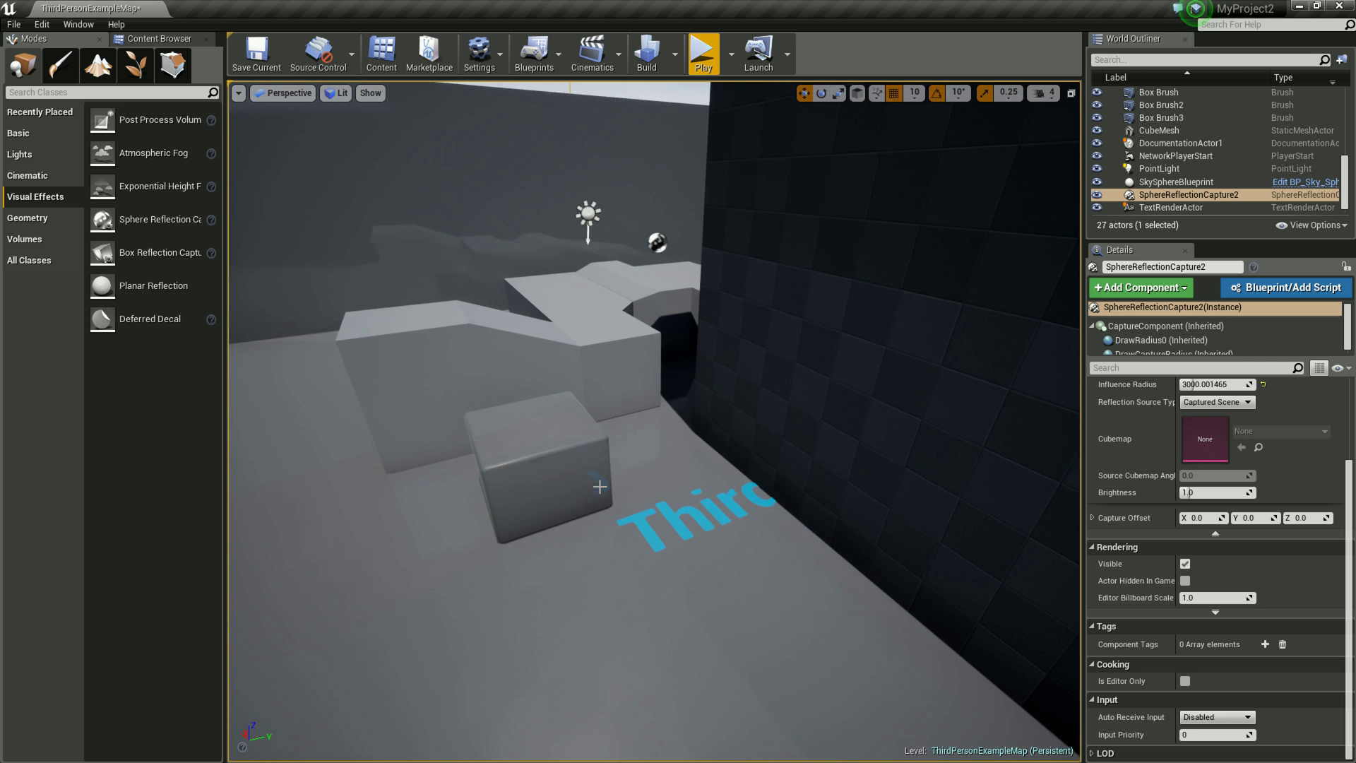
left_click_drag(535, 539, 567, 518)
right_click_drag(568, 517, 704, 620)
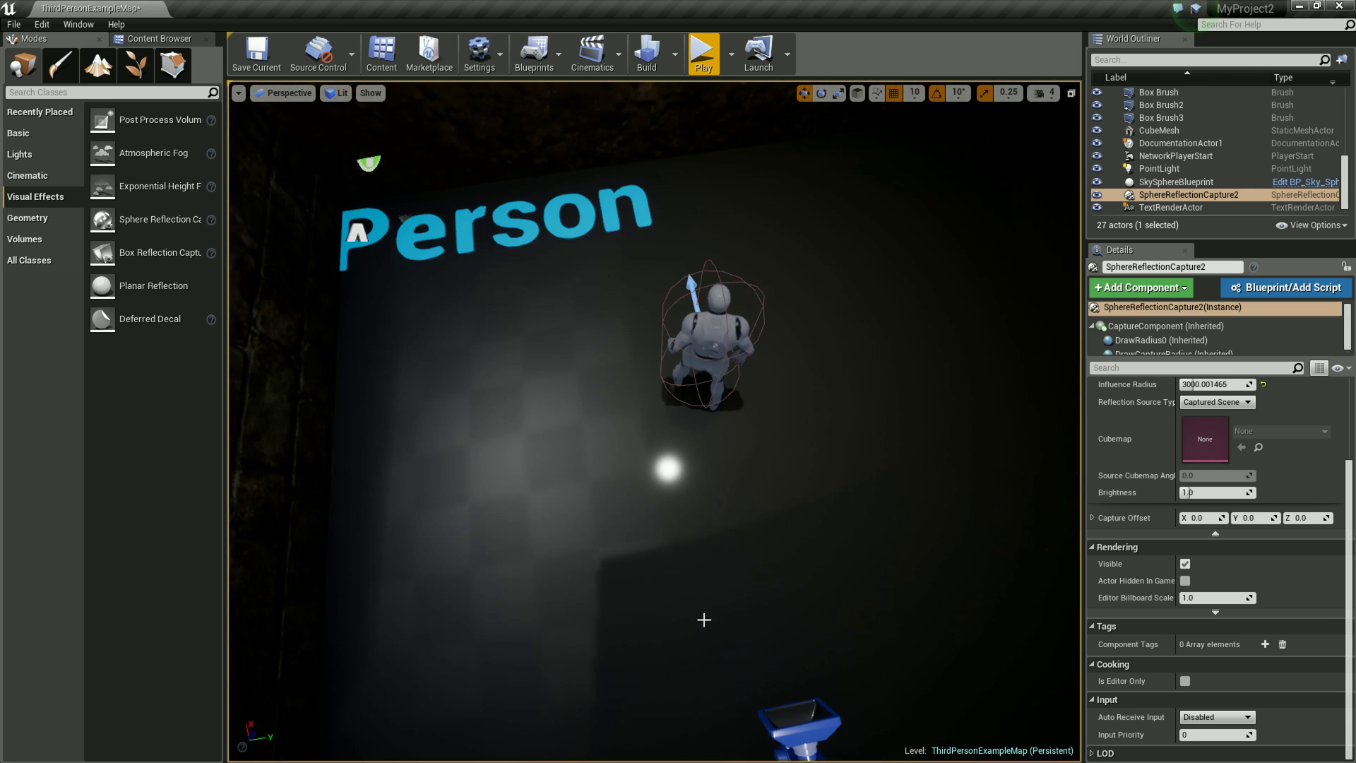
left_click_drag(704, 619, 671, 494)
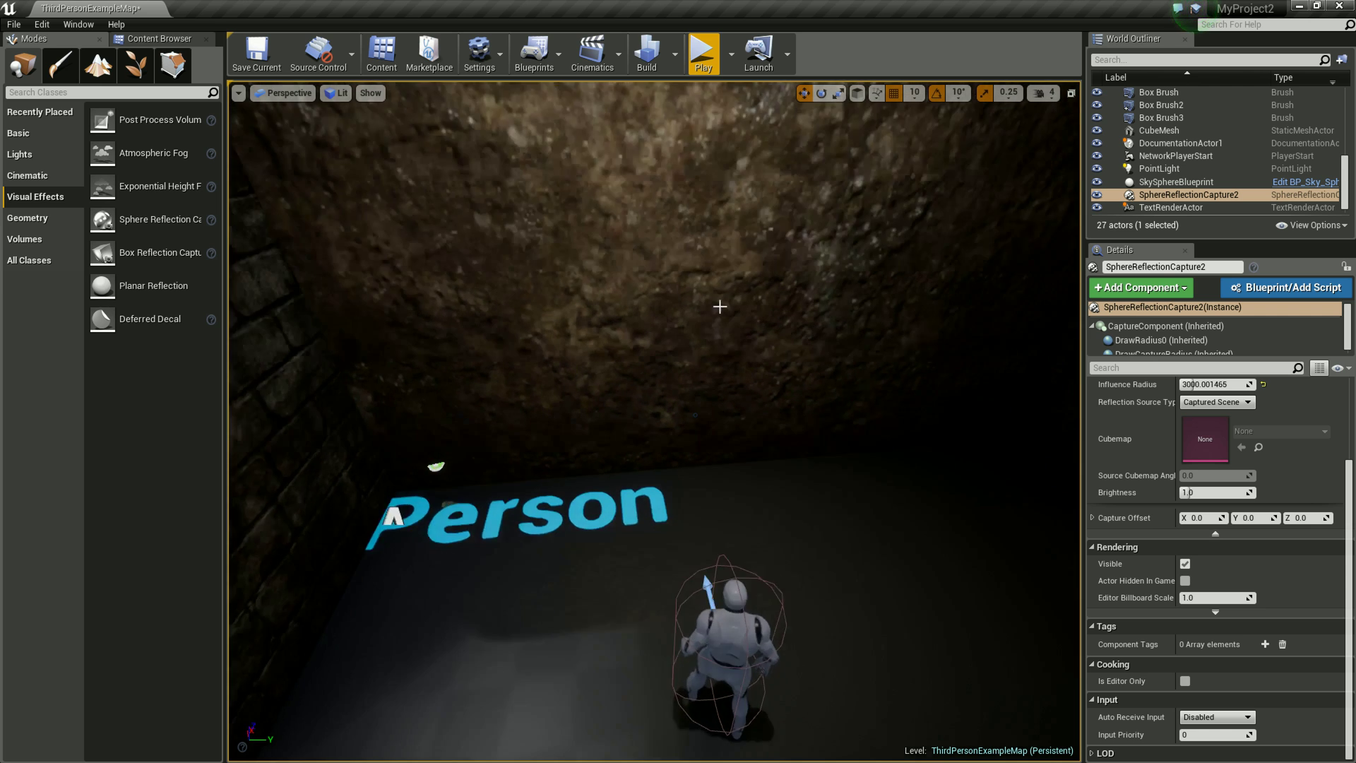
right_click_drag(688, 406, 696, 415)
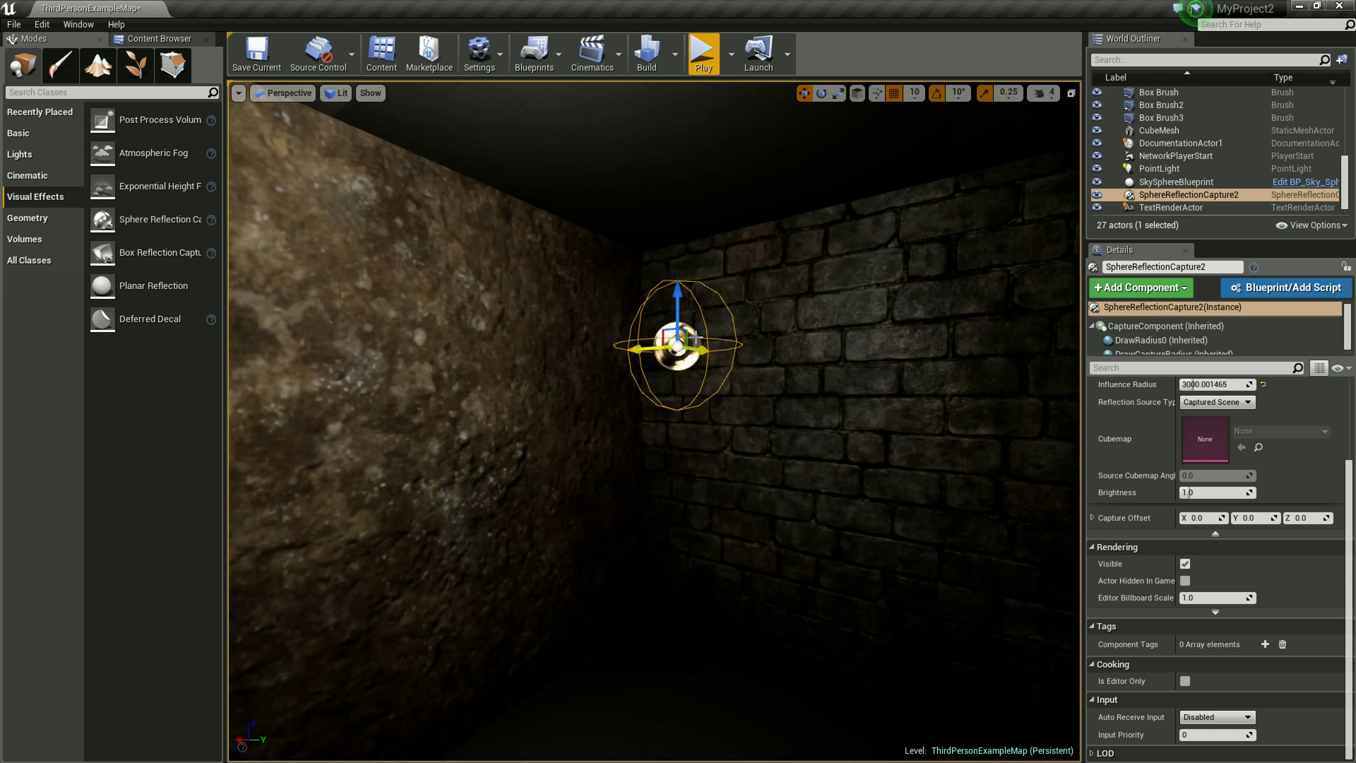
mouse_move(690, 494)
right_mouse_down()
mouse_move(577, 638)
mouse_move(737, 466)
mouse_move(687, 632)
right_mouse_up()
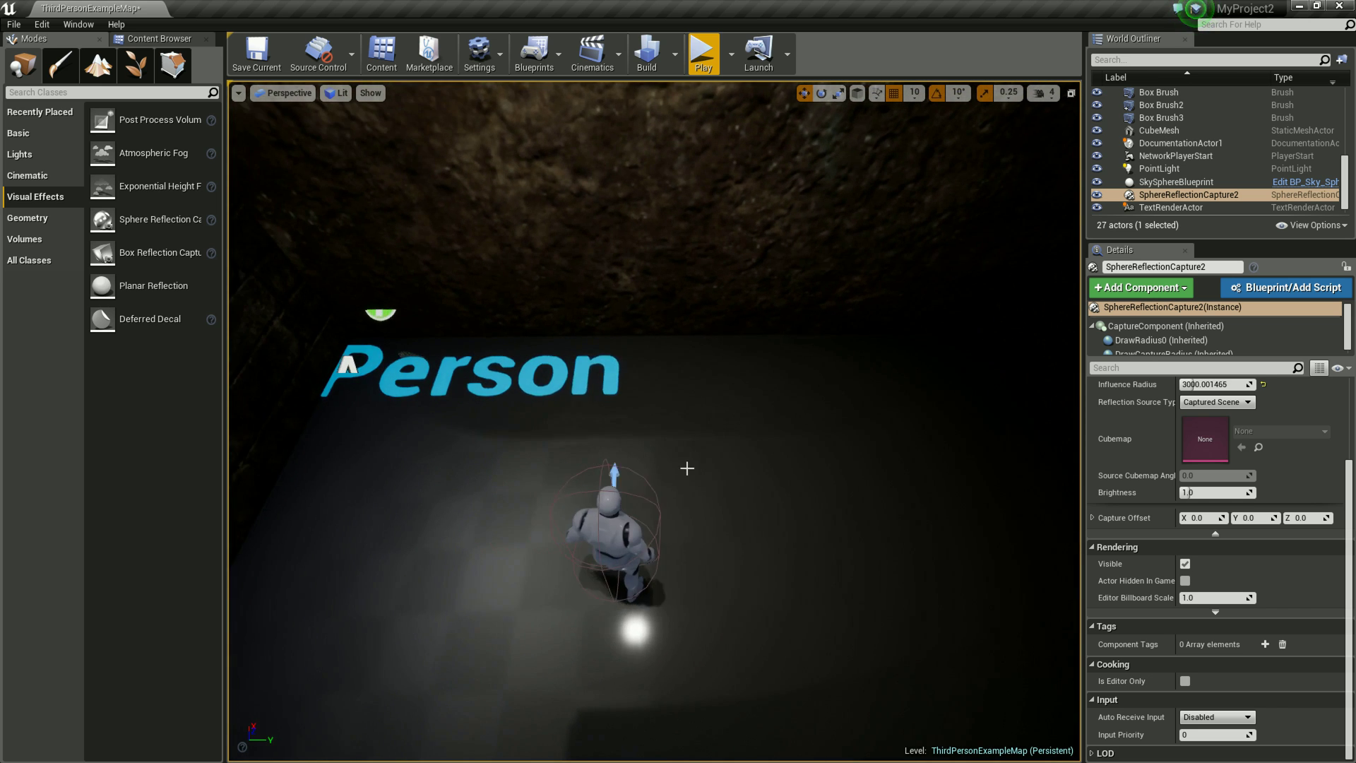